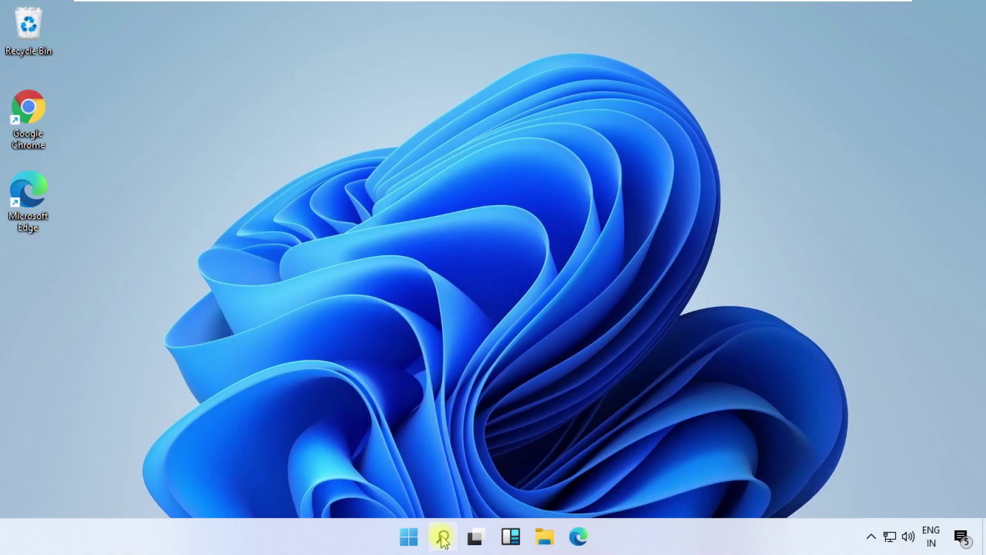
- Search for 'power' and open the Power & sleep settings page
left_click(443, 537)
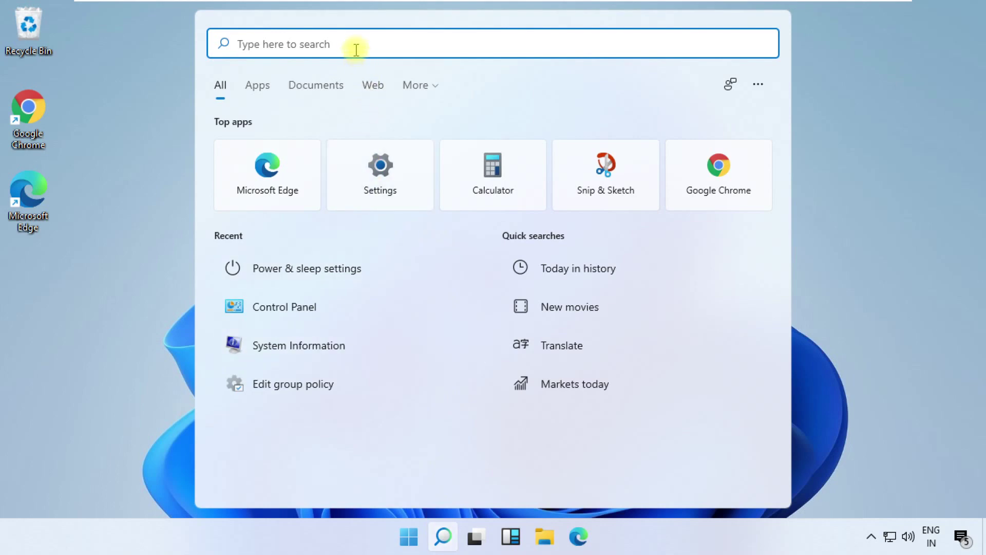
type("power")
left_click(530, 278)
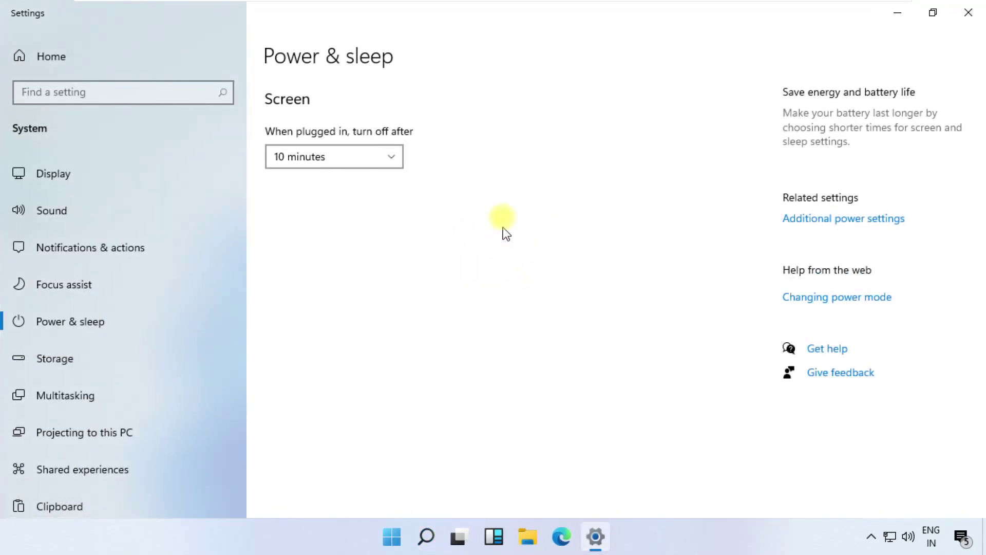
- Switch the active power plan from Balanced to High performance in Power Options, then close the window
left_click(832, 224)
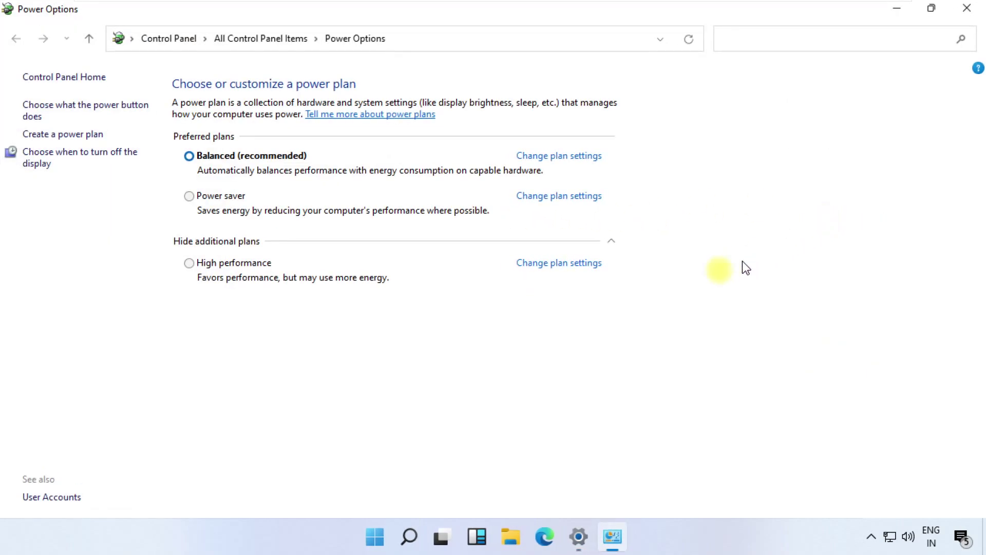
left_click(610, 242)
left_click(611, 242)
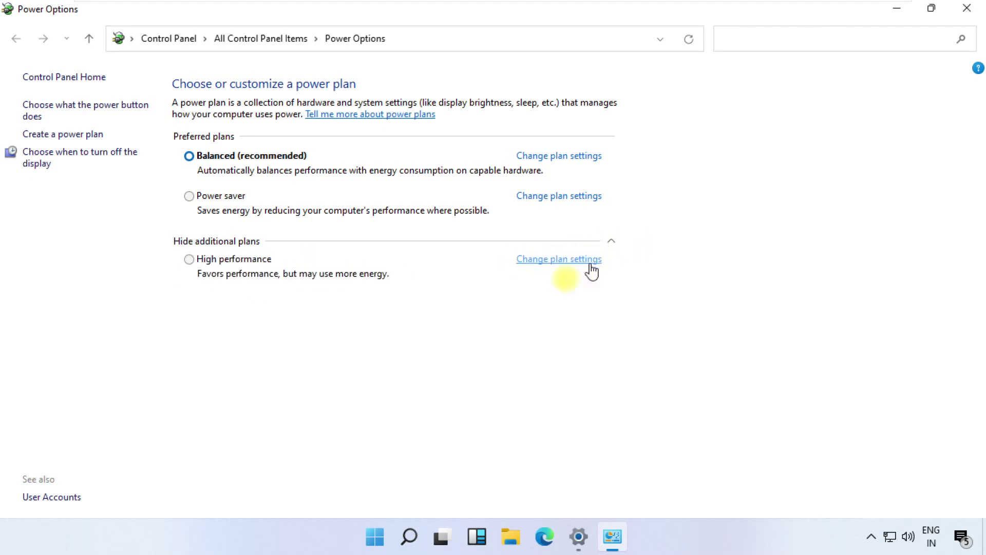
left_click(189, 263)
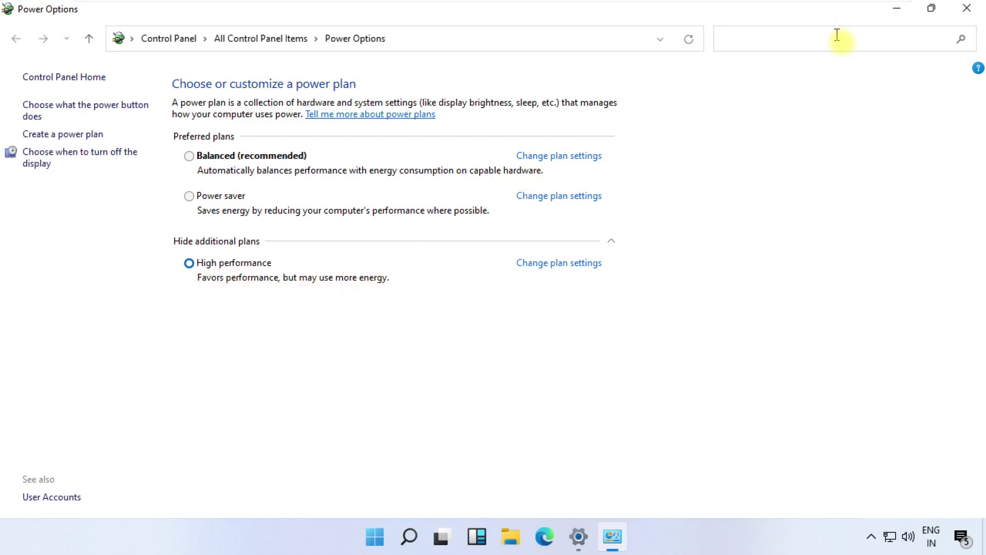
left_click(966, 9)
- Close Settings, open Local Disk (C:) properties from This PC, and launch Disk Cleanup
left_click(958, 19)
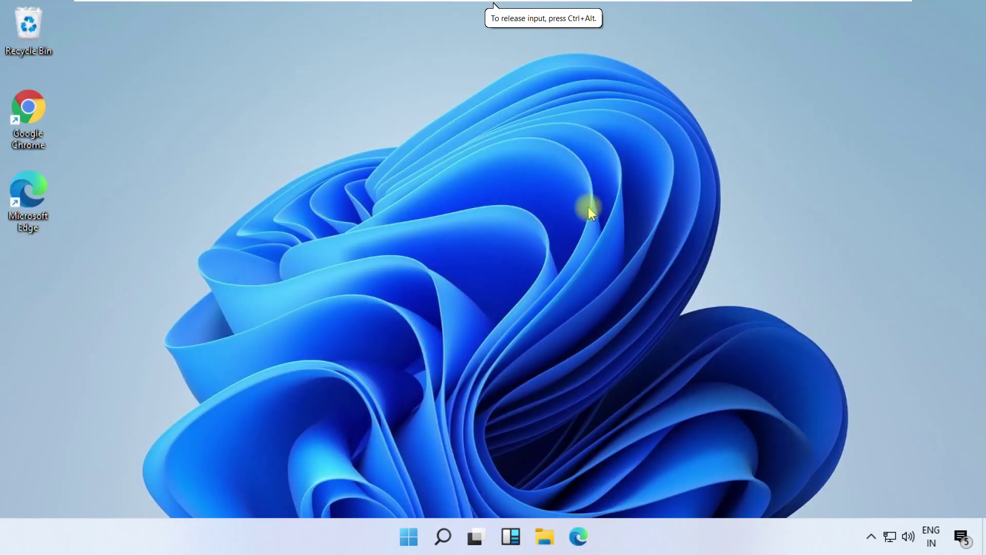
left_click(545, 539)
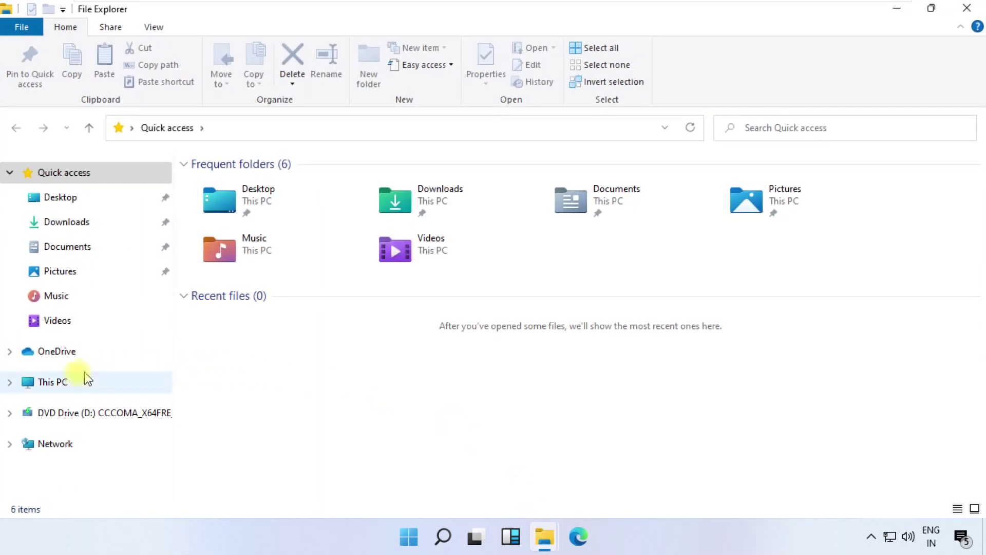
left_click(62, 384)
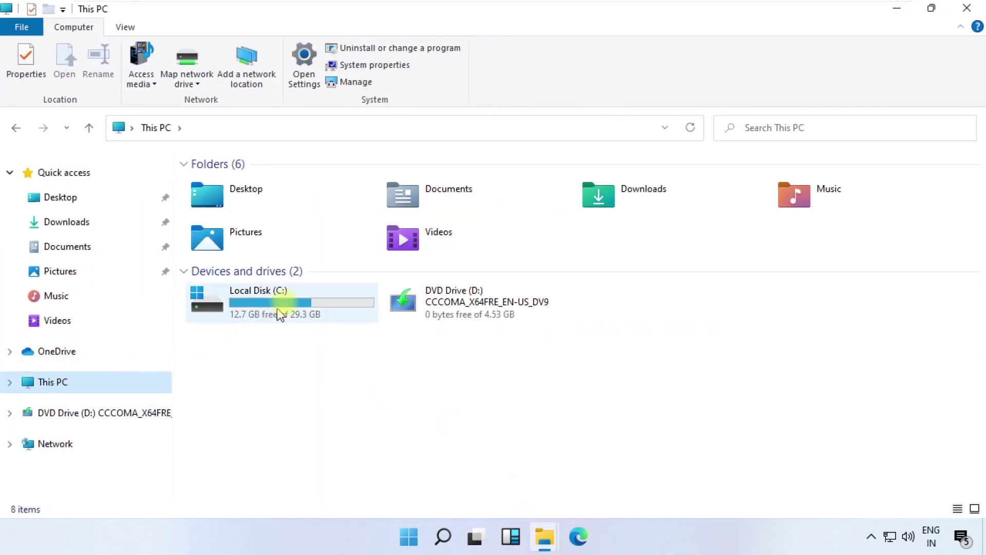
right_click(291, 304)
left_click(324, 286)
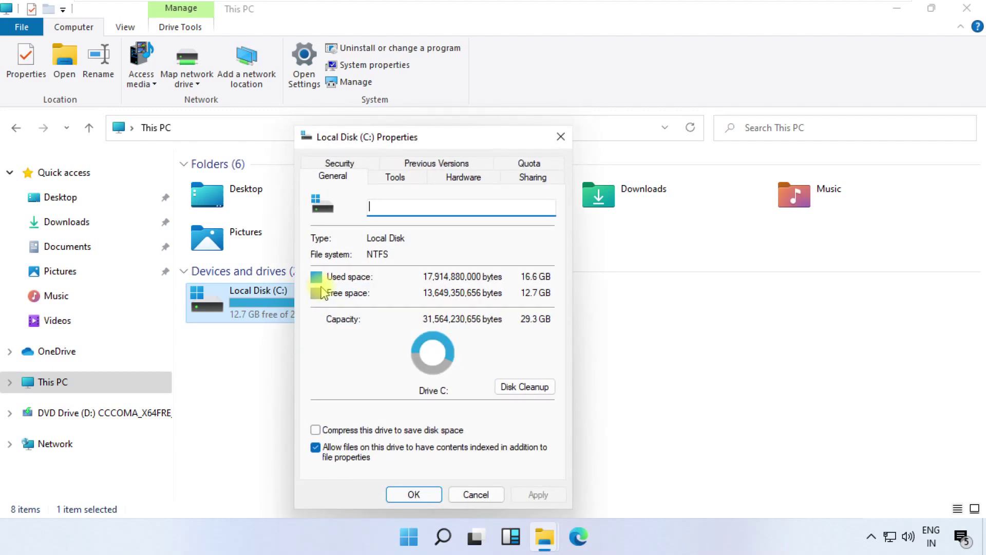
left_click(535, 388)
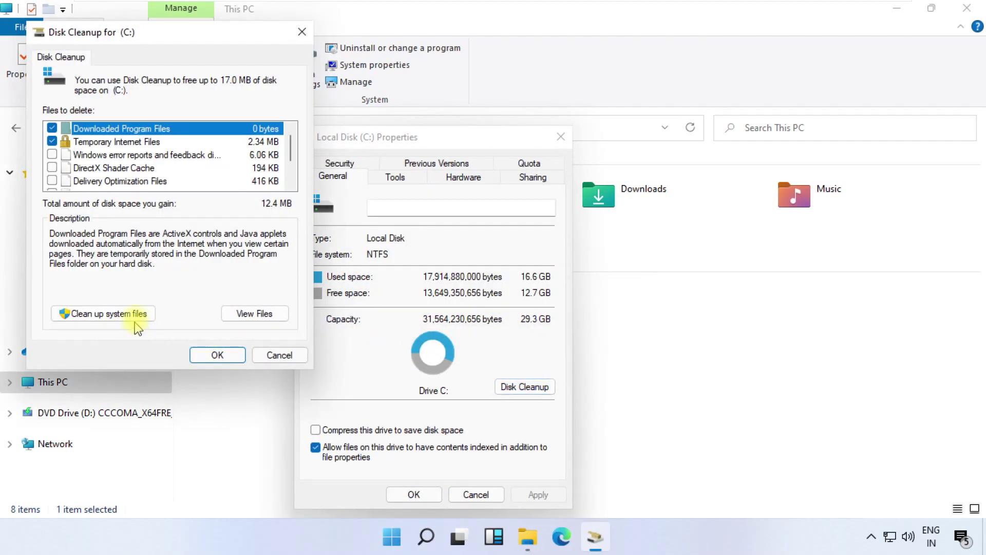
- Rescan drive C: including system files (19.2 MB) and permanently delete the checked files
left_click_drag(183, 34, 445, 62)
left_click(392, 335)
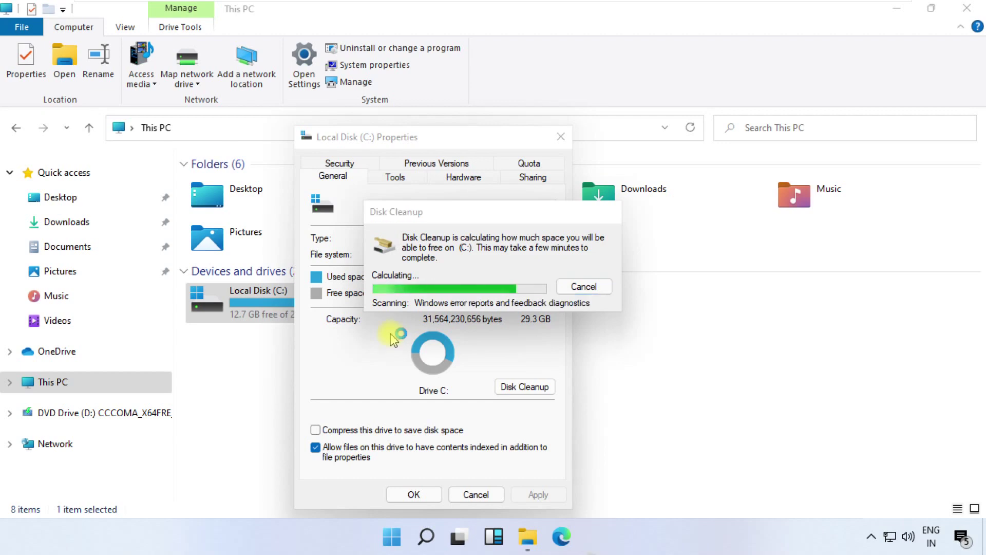
left_click_drag(222, 54, 469, 64)
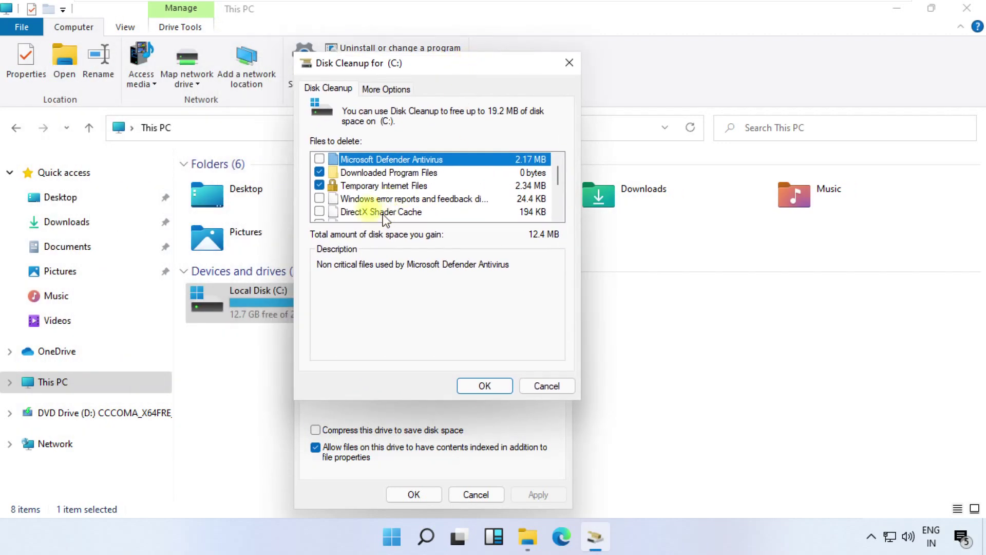
left_click(473, 387)
left_click(513, 276)
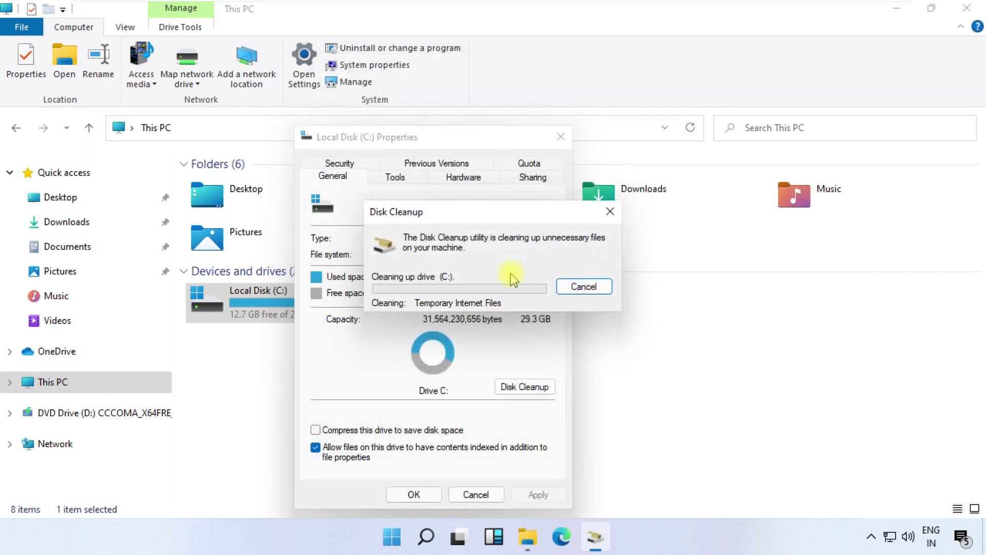
- Close the drive C: properties dialog and File Explorer
left_click(561, 137)
left_click(967, 8)
left_click(967, 8)
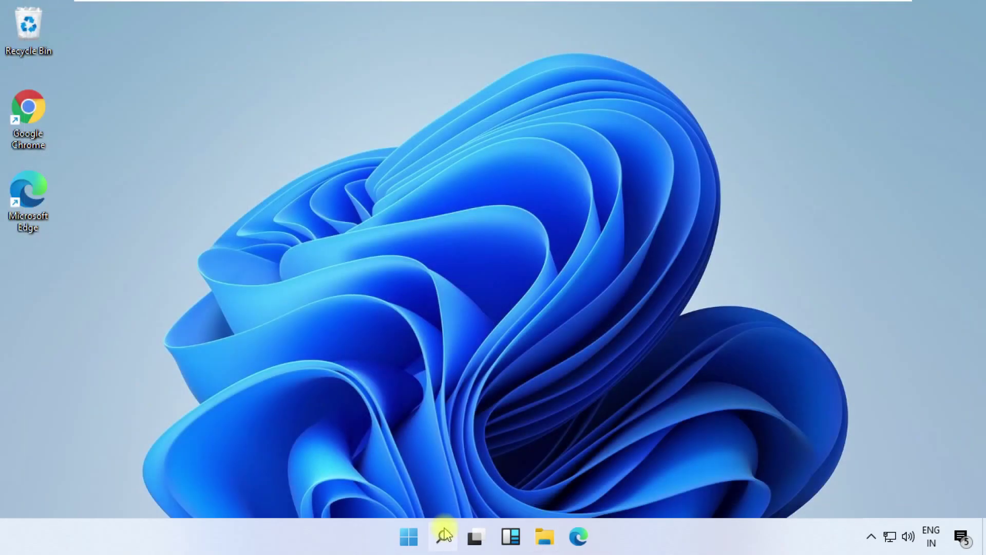
- Run Task Manager as administrator, disable Microsoft OneDrive on the Startup tab, and close it
left_click(444, 535)
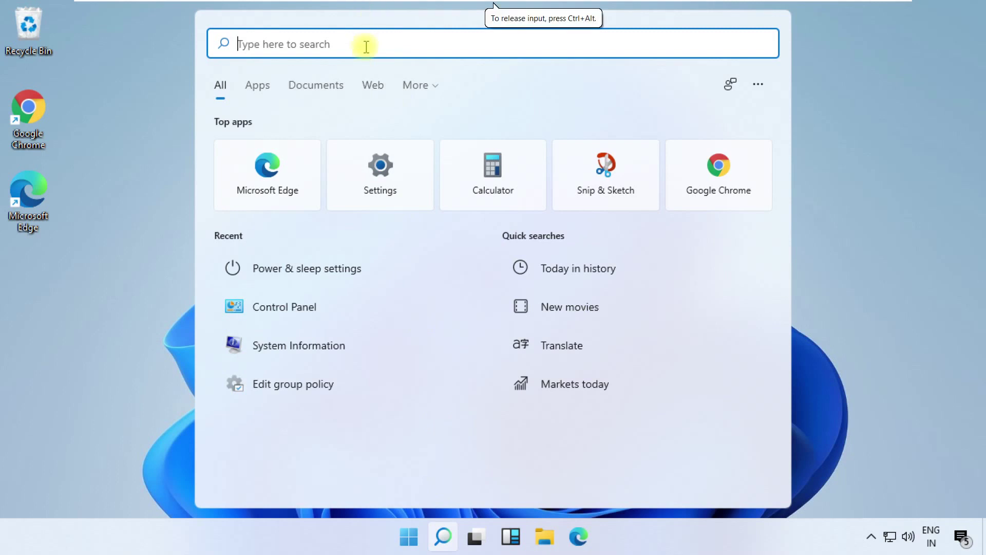
type("task")
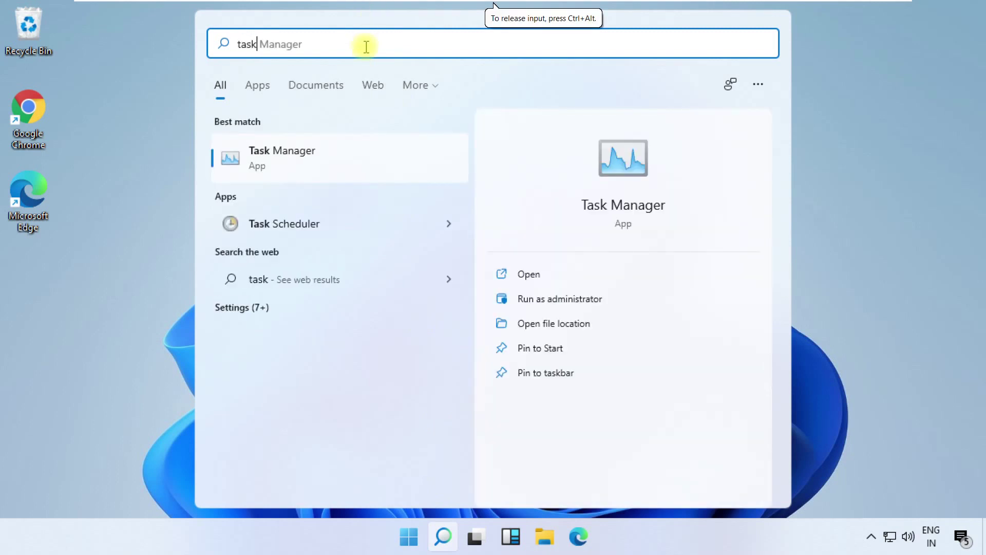
left_click(558, 300)
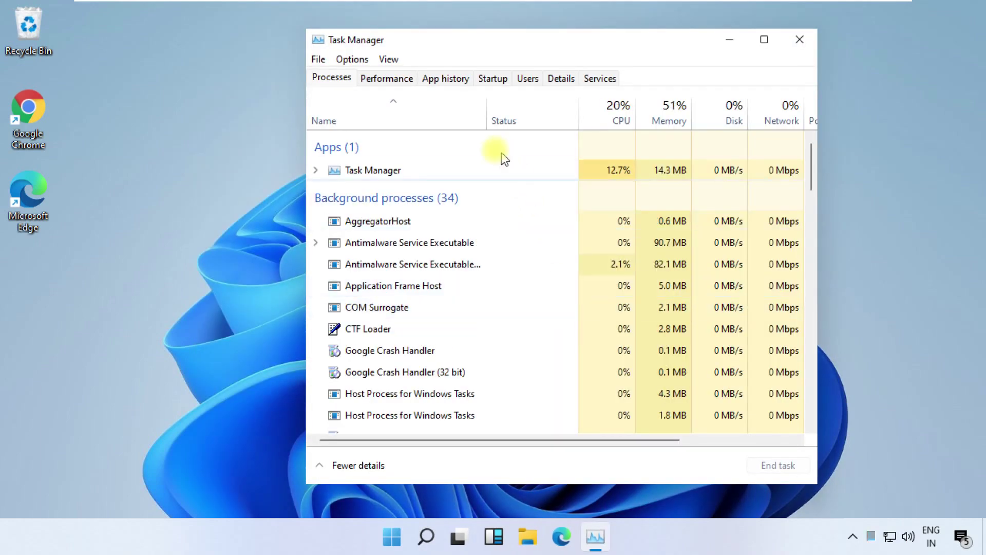
left_click(503, 82)
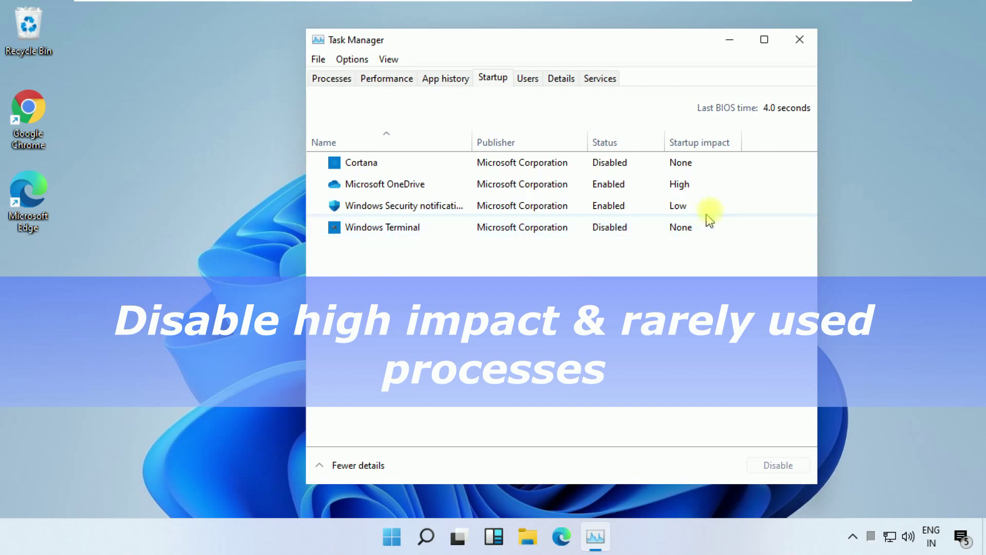
right_click(681, 186)
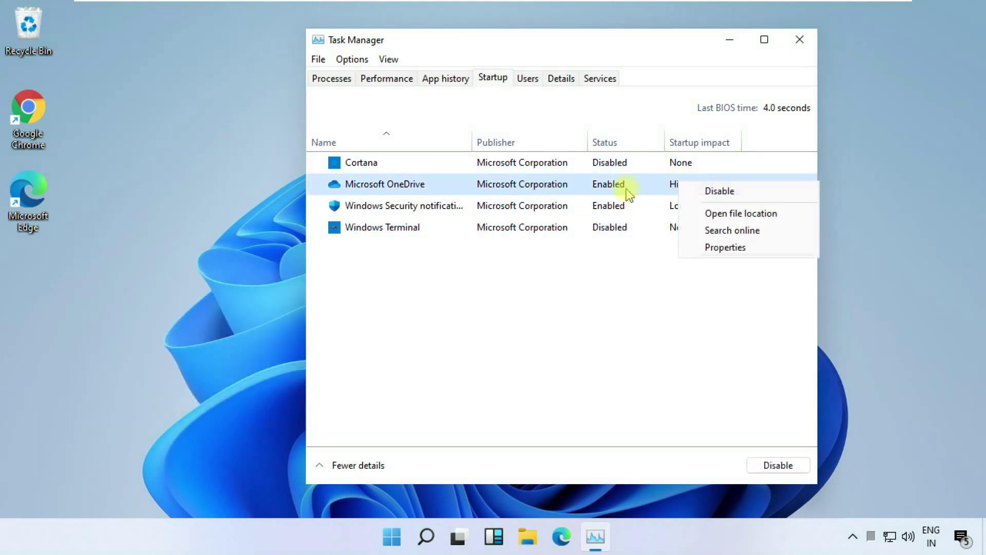
left_click(714, 193)
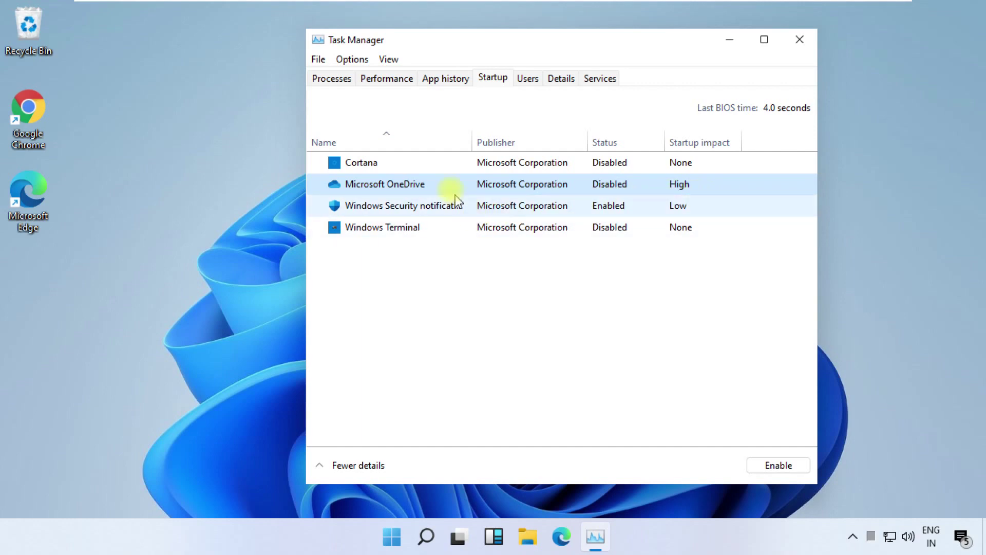
left_click(800, 40)
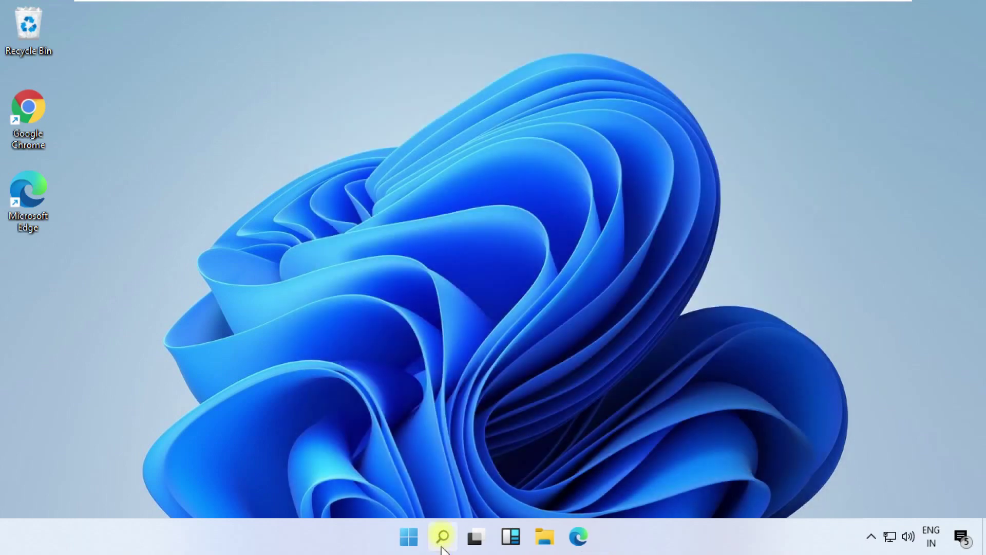
- Run Defragment and Optimize Drives as administrator, optimize C: to 0% fragmented, then close it
left_click(442, 537)
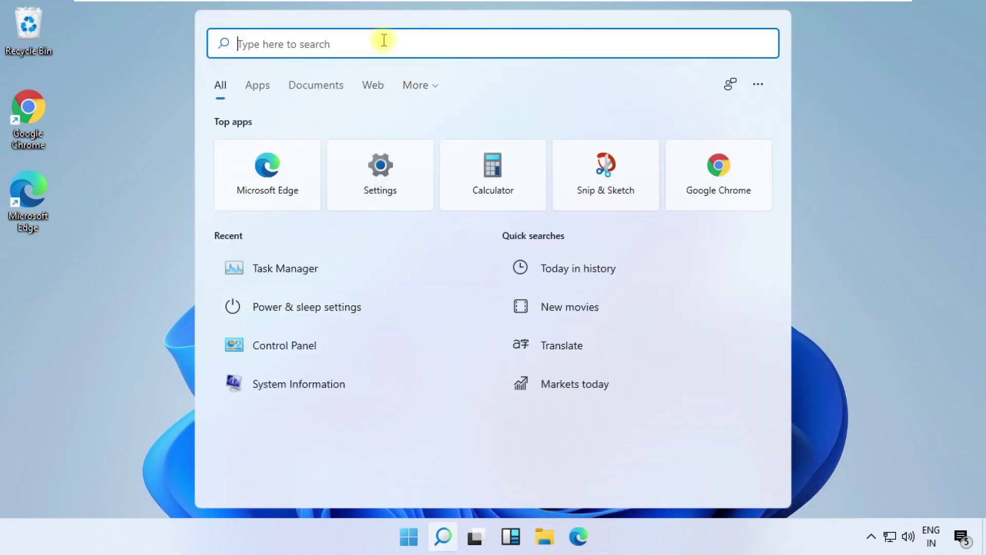
type("defrang")
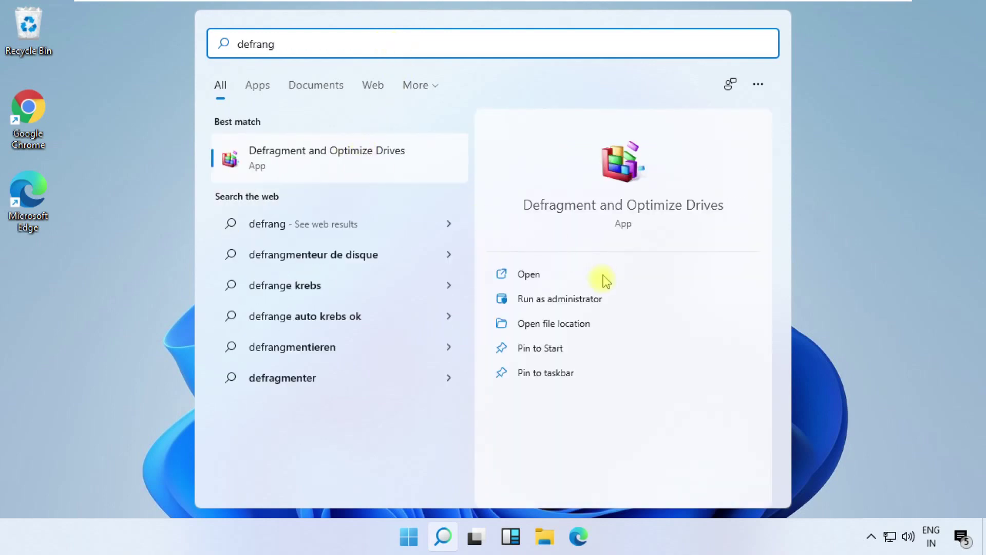
left_click(560, 299)
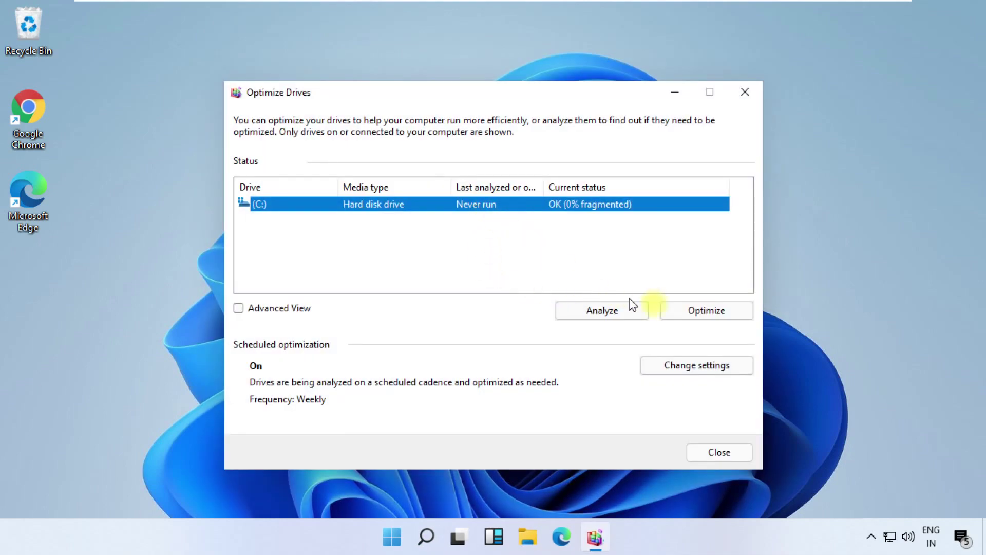
left_click(712, 311)
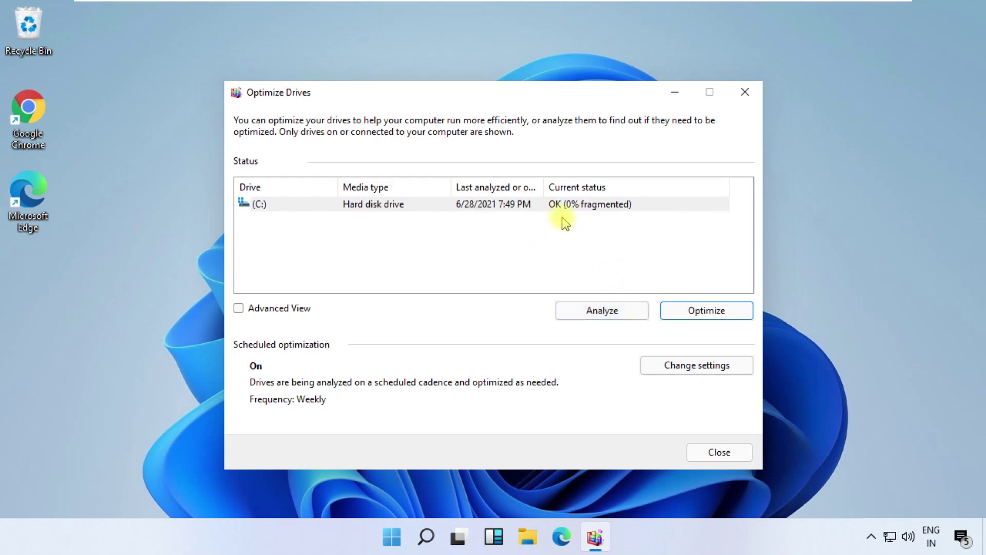
left_click(709, 453)
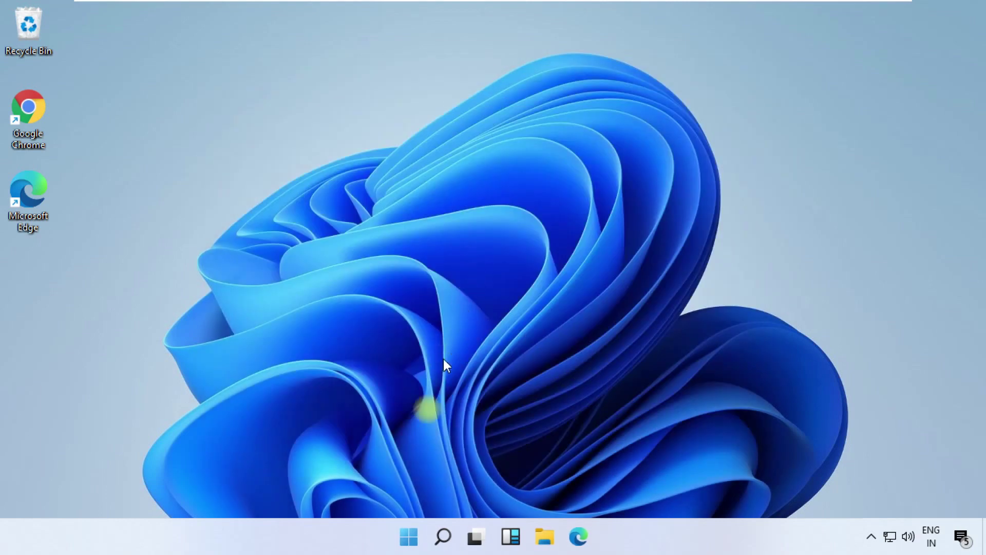
- Open the Windows Temp folder through the Run box with 'temp', granting folder access
left_click(443, 537)
type("run")
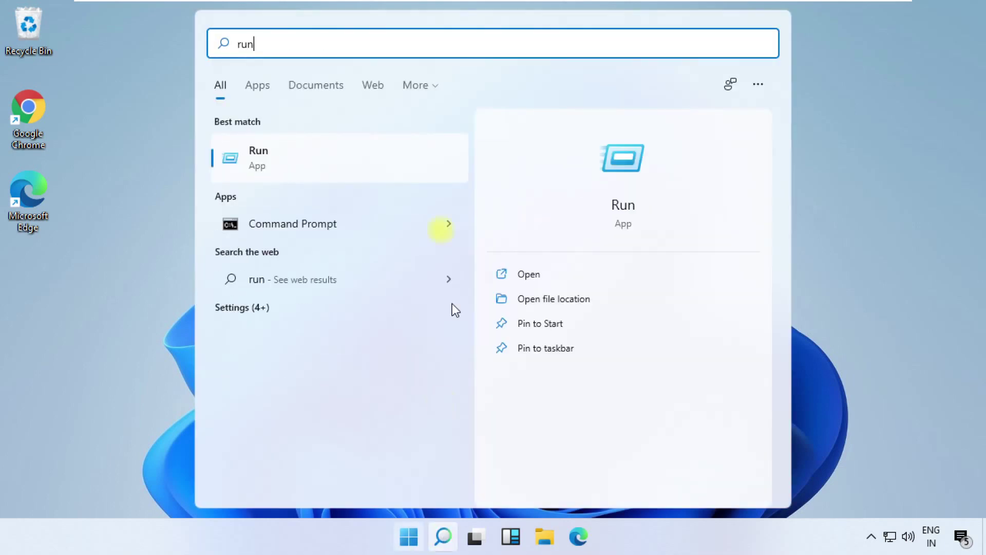
left_click(528, 274)
key("BackSpace")
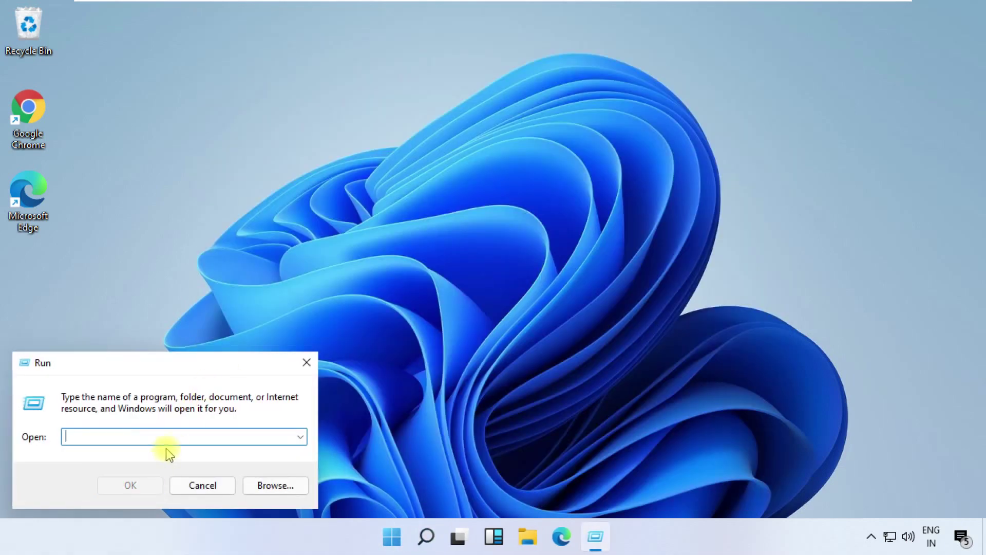
type("temp")
left_click(144, 483)
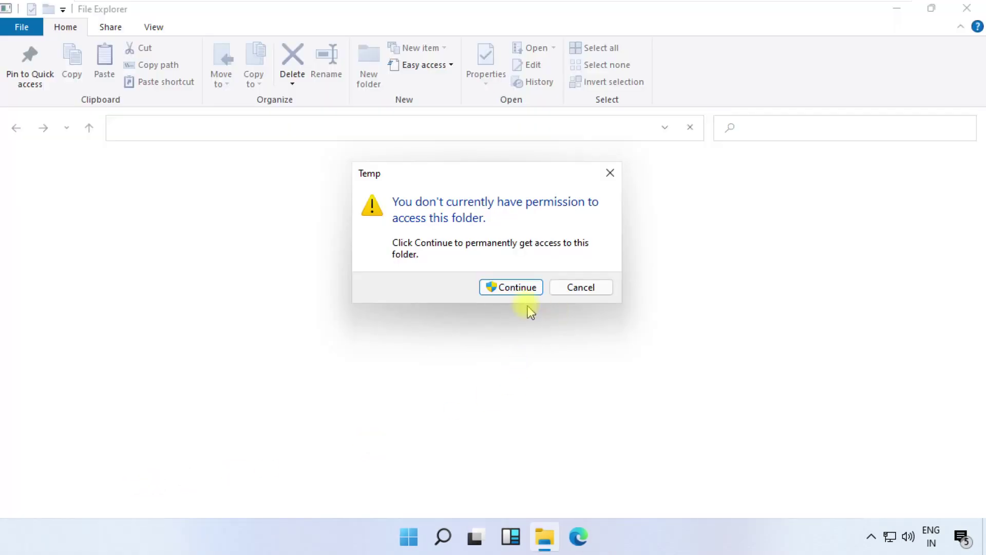
left_click(524, 291)
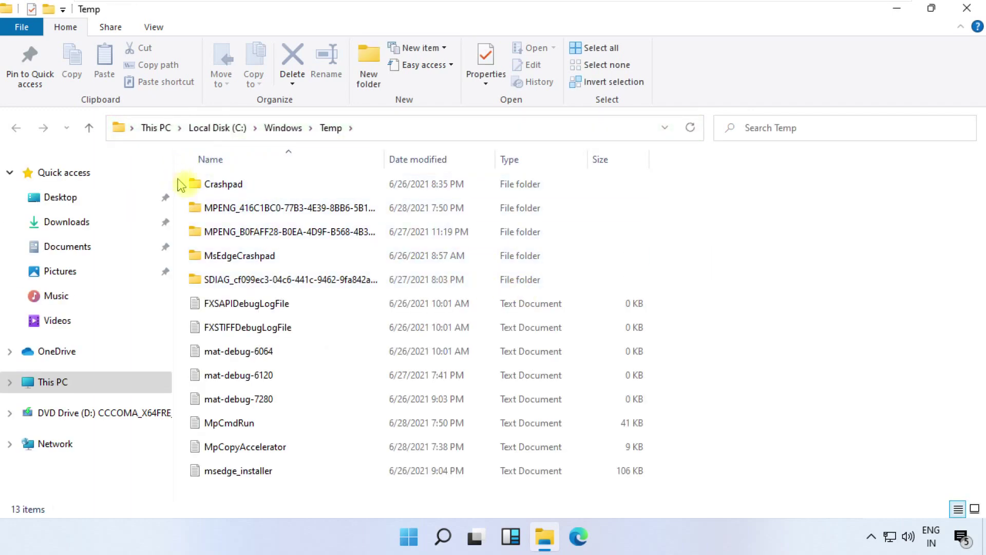
- Delete all 13 items in the Temp folder and close File Explorer
left_click_drag(180, 185, 668, 506)
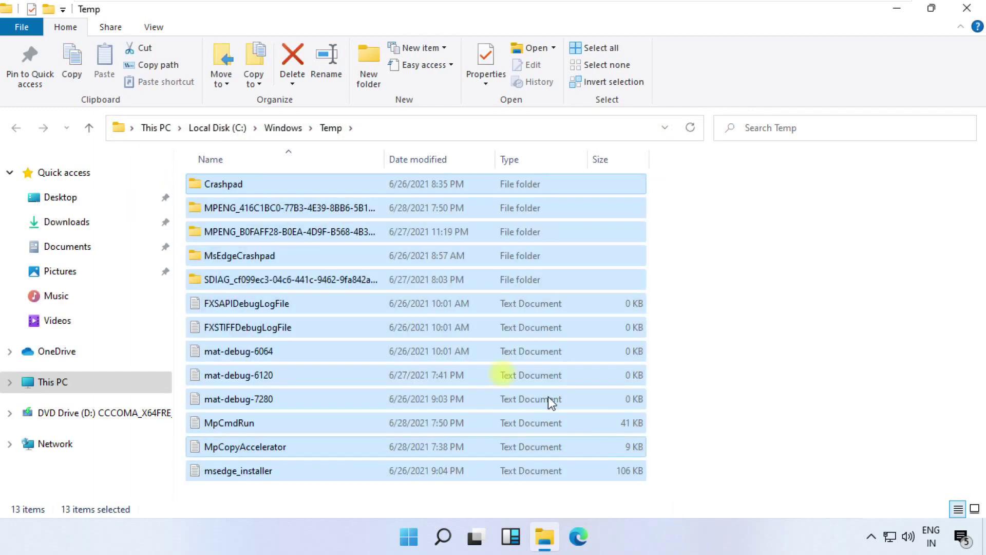
right_click(333, 290)
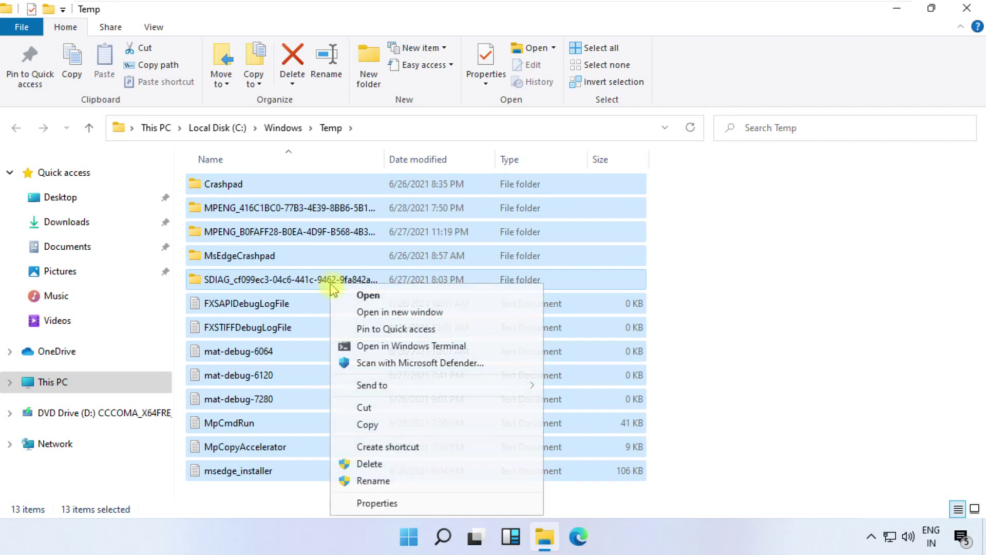
left_click(377, 466)
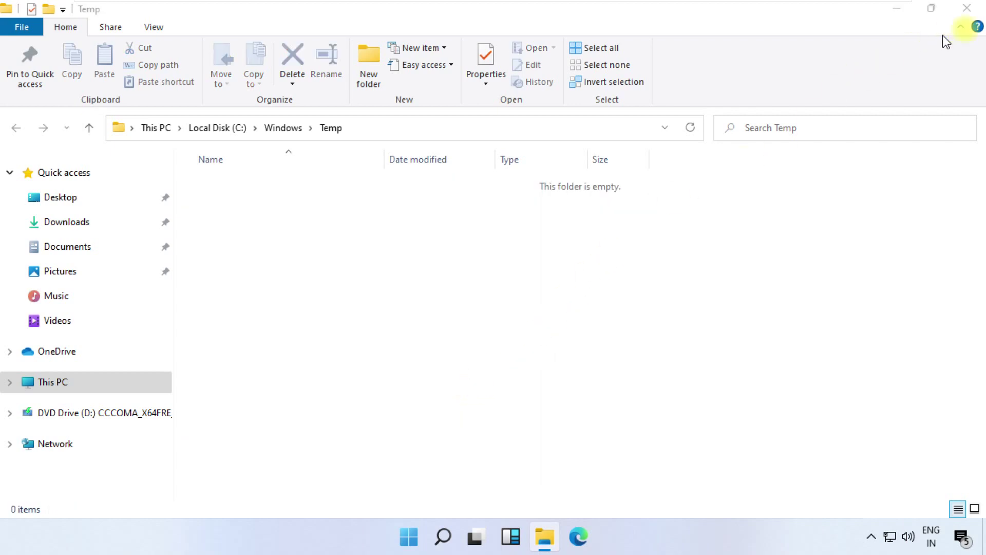
left_click(967, 9)
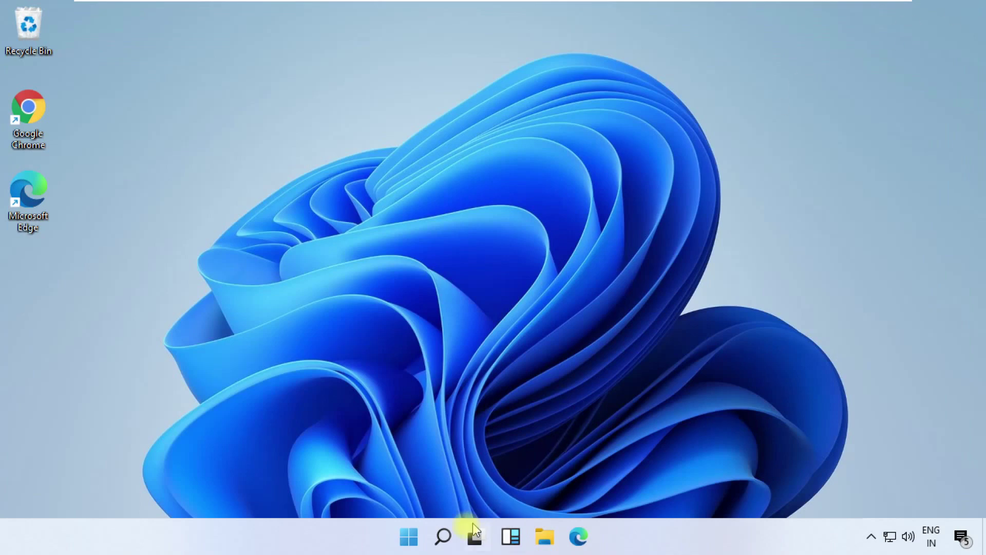
- Open the Windows Prefetch folder through the Run box with 'prefetch', granting folder access
left_click(443, 536)
type("run")
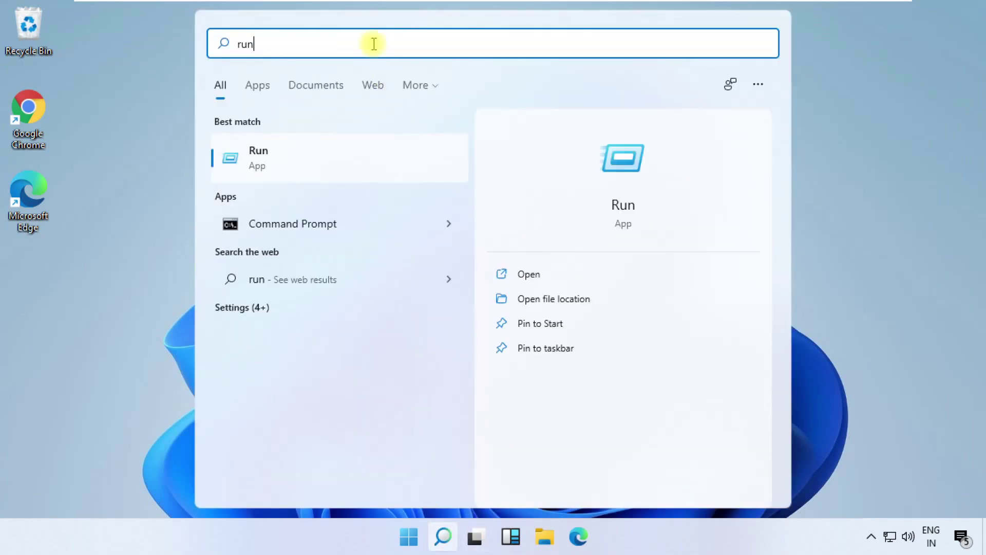
left_click(524, 274)
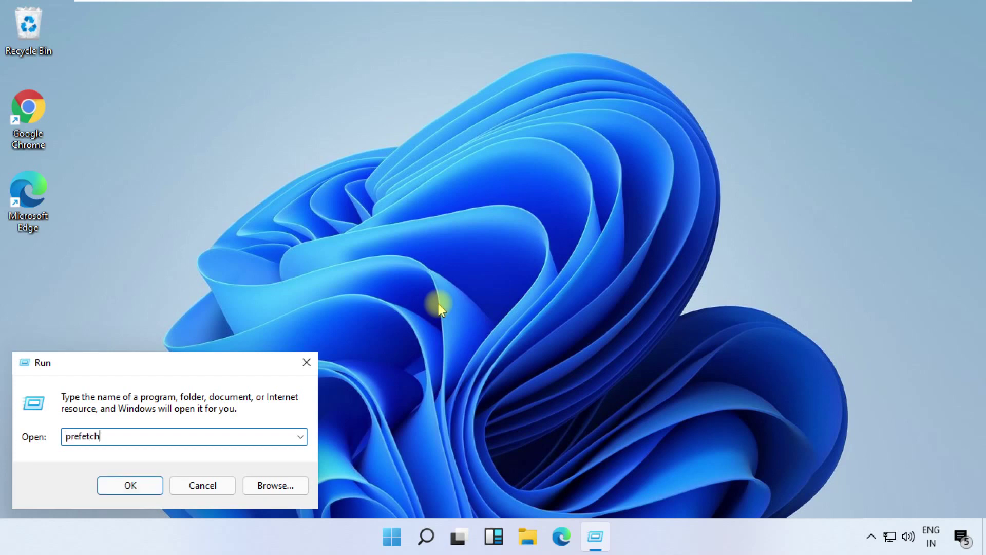
type("prefetch")
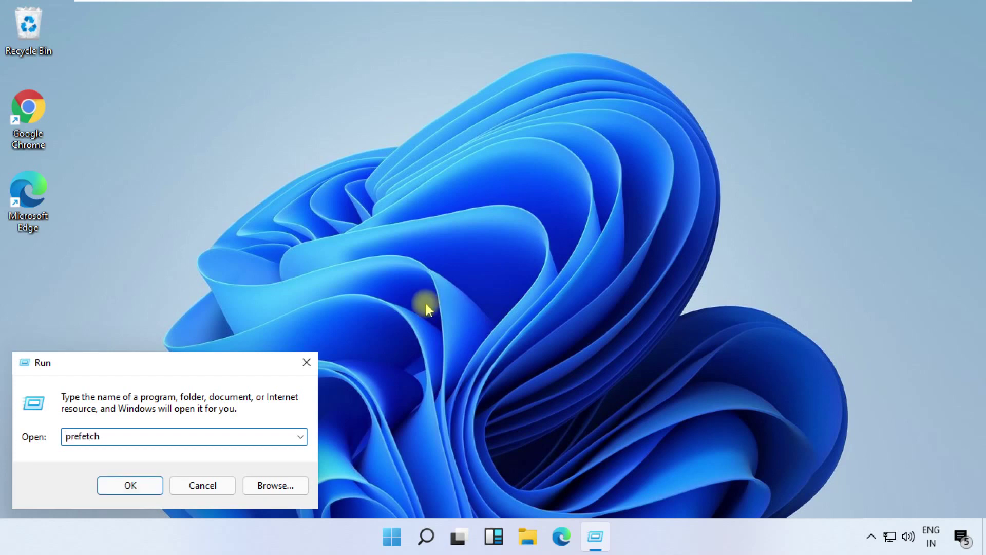
left_click(130, 486)
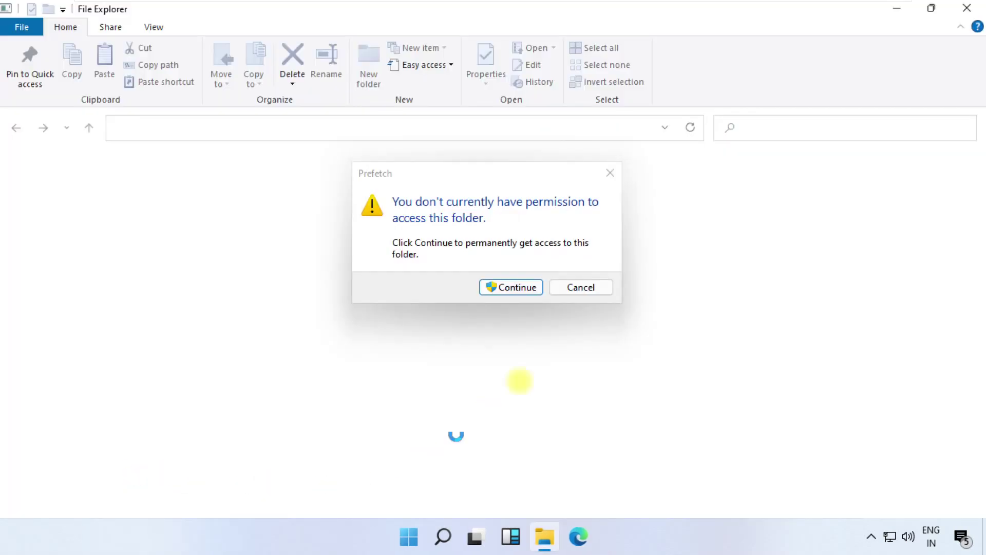
left_click(516, 283)
- Select all 287 Prefetch files and choose Delete
left_click_drag(662, 182, 278, 542)
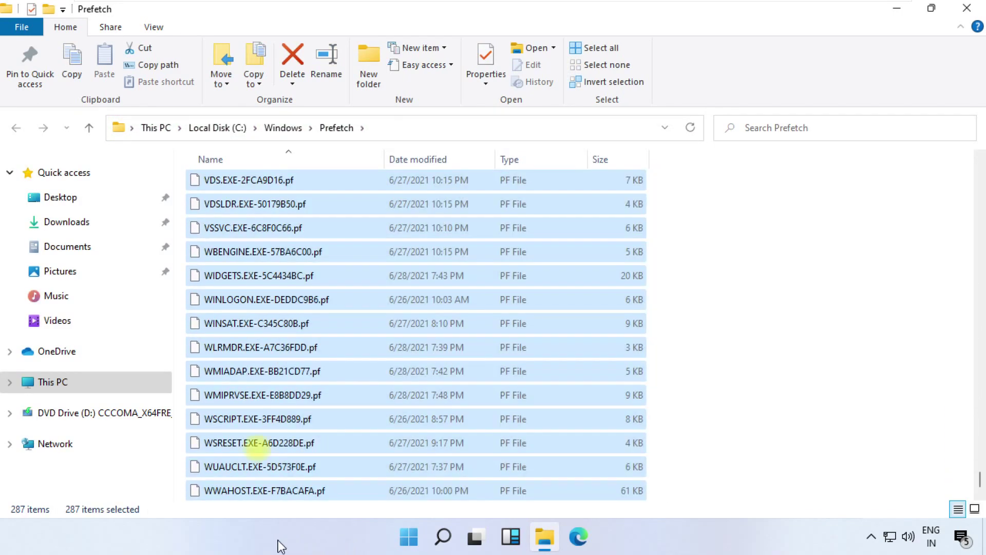
right_click(349, 237)
left_click(389, 367)
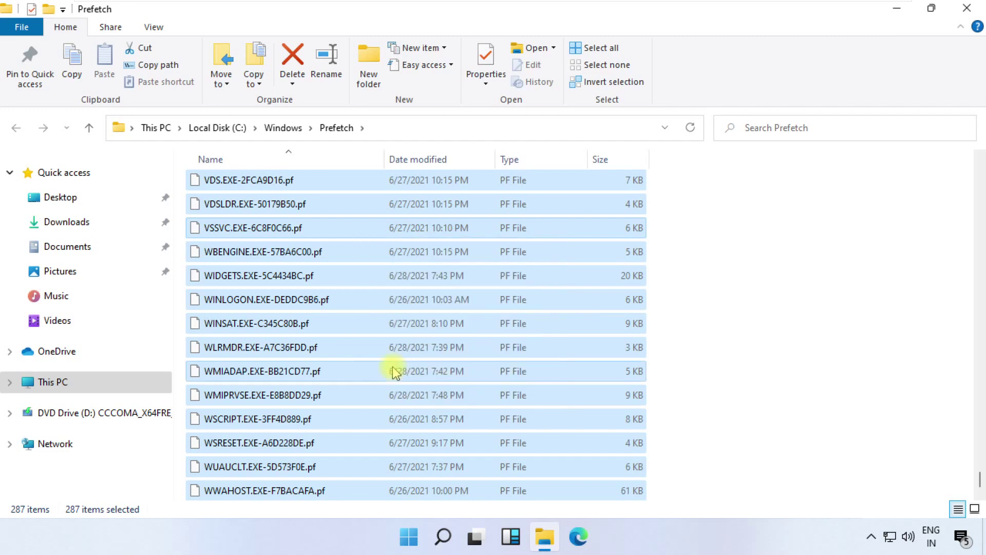
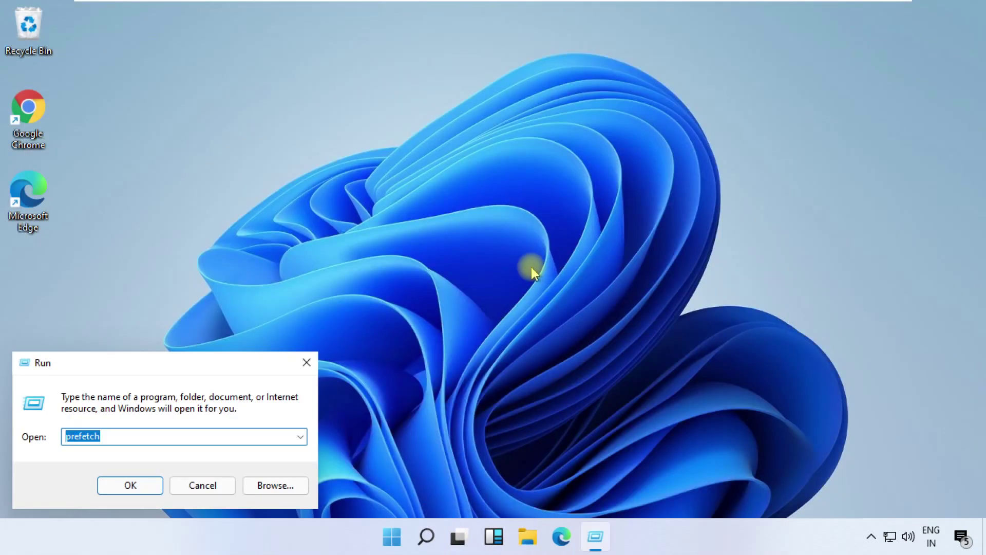
- Open the %temp% folder and select all of its files
key("BackSpace")
type("%temp%")
key("Return")
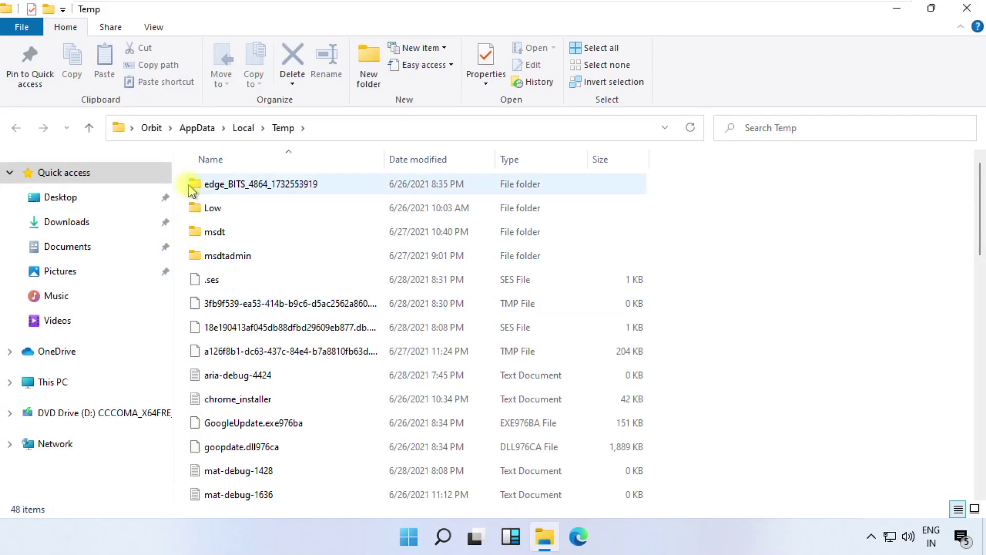
left_click_drag(181, 184, 853, 550)
- Delete all selected temp files for all items, skip the in-use file, and close Explorer
right_click(495, 247)
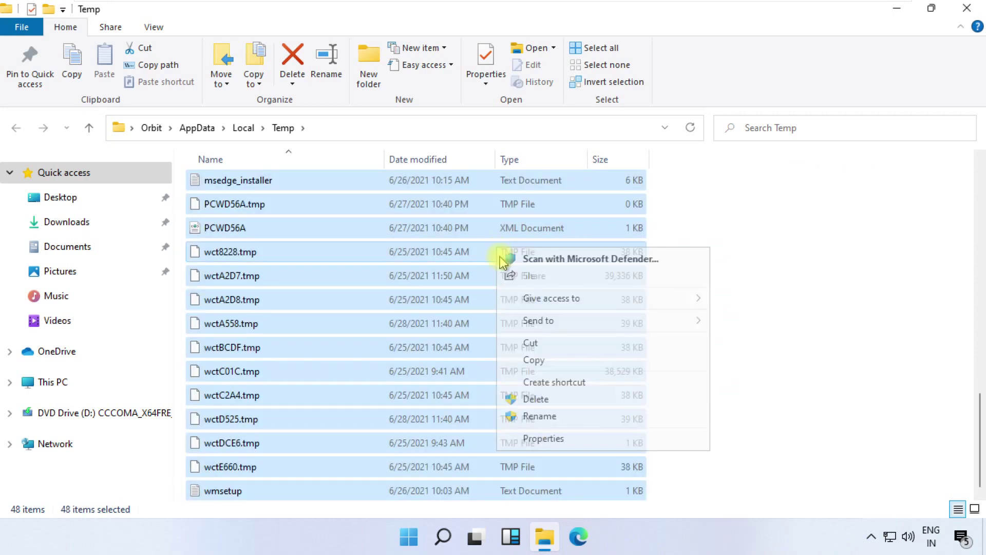
left_click(531, 397)
left_click(155, 168)
left_click(257, 191)
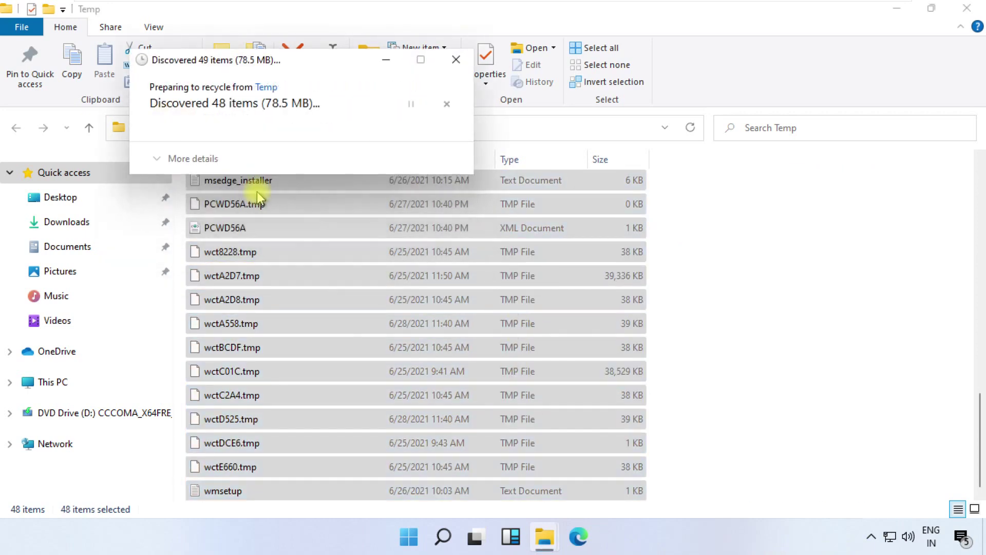
left_click(316, 229)
left_click(967, 7)
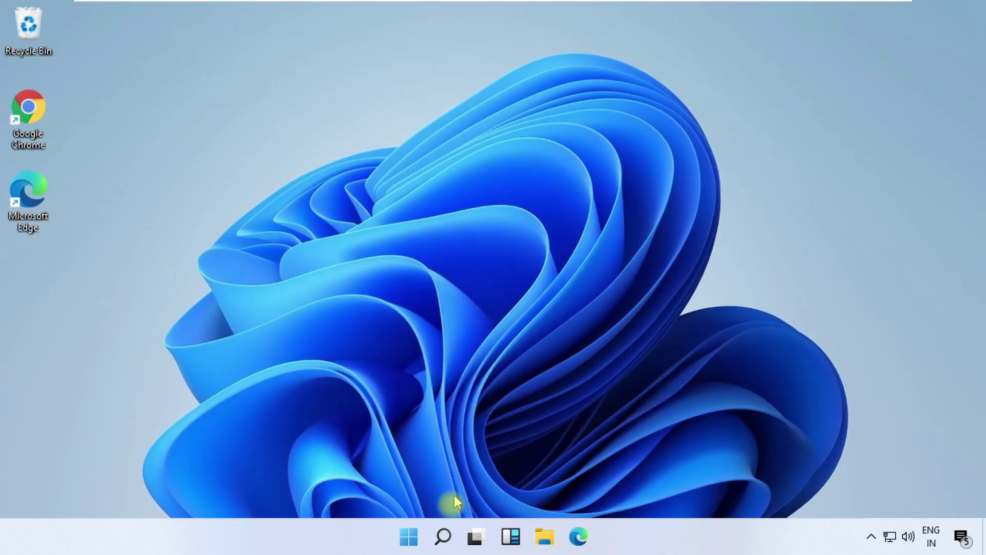
left_click(443, 536)
- Launch System Configuration by running msconfig from the Run app
type("run")
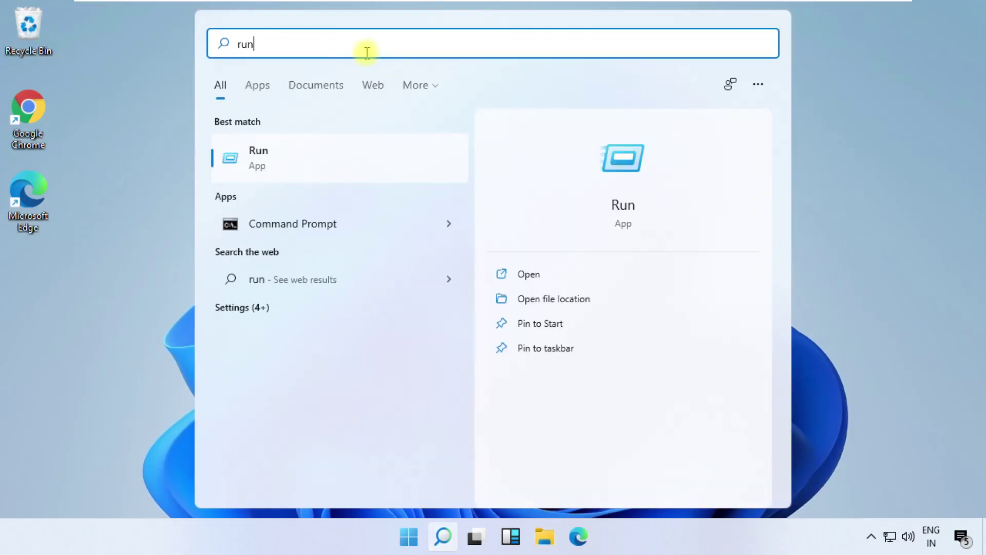
left_click(524, 275)
key("BackSpace")
type("msconfig")
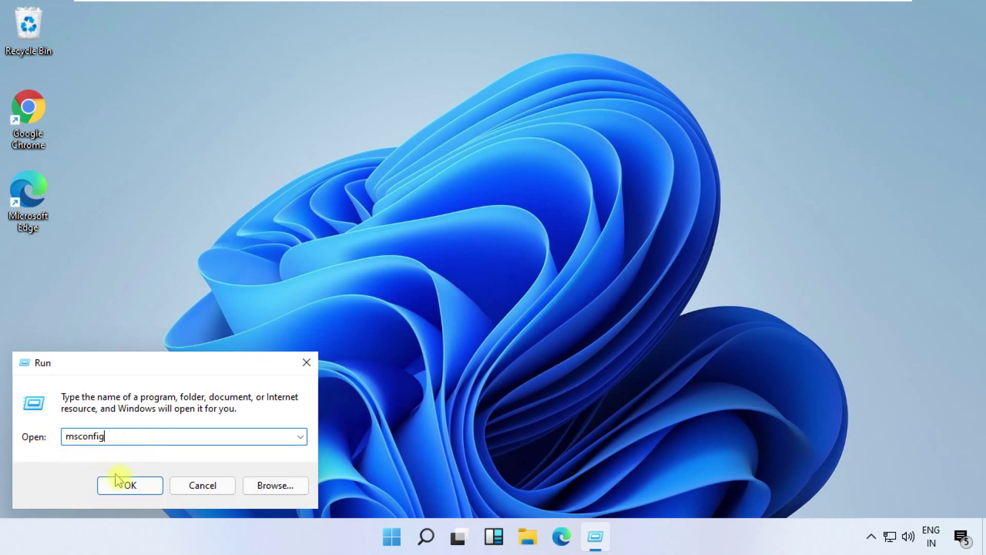
left_click(129, 486)
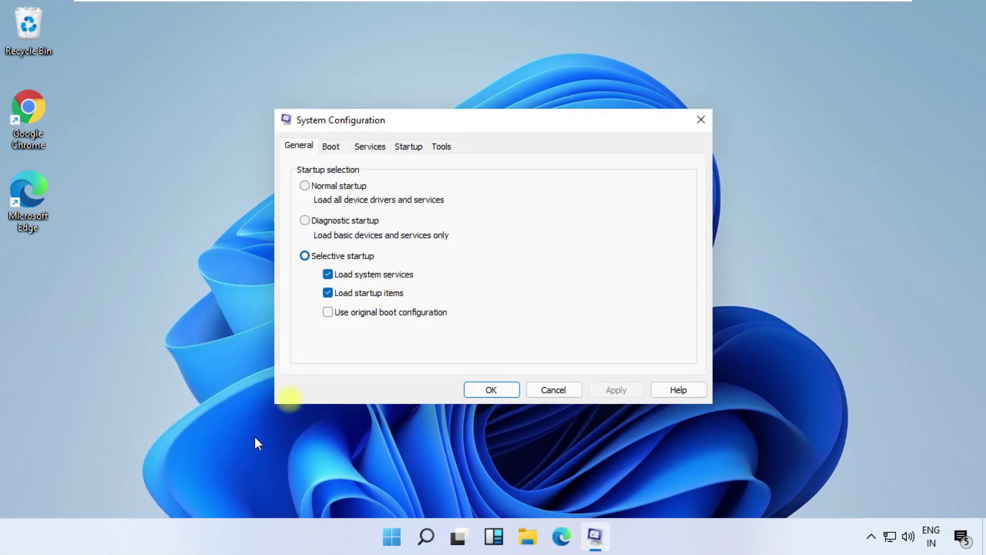
- On the Services tab, hide all Microsoft services and confirm with OK
left_click(365, 149)
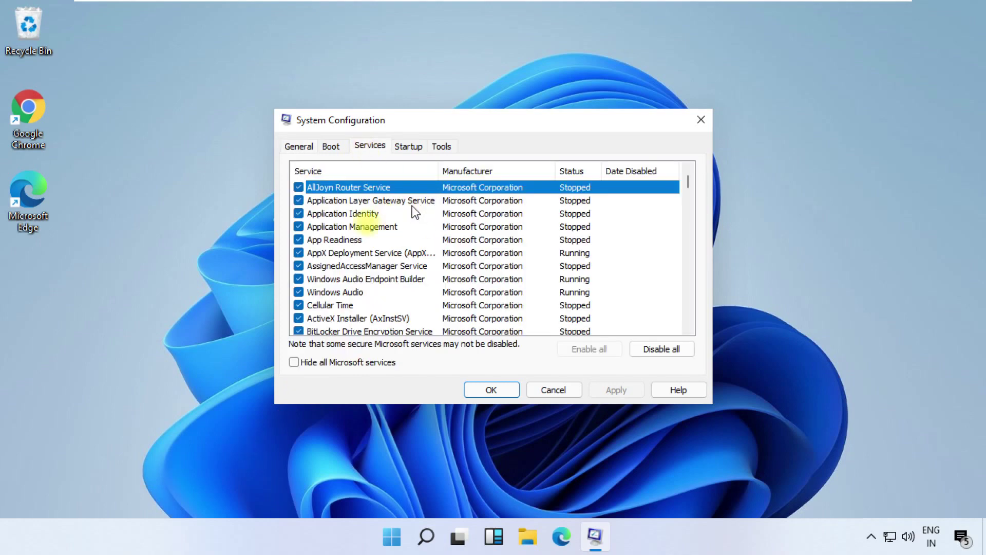
left_click(294, 362)
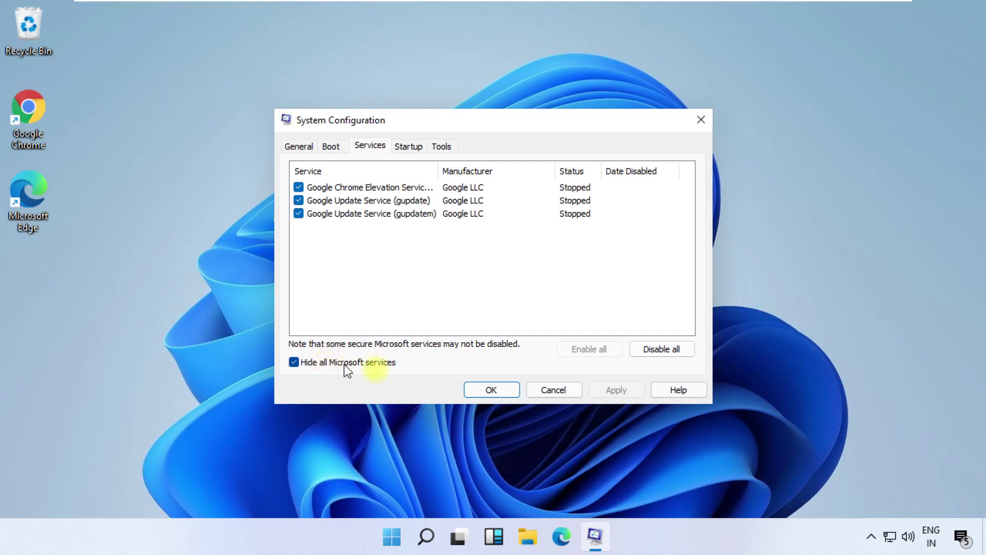
left_click(501, 391)
left_click(443, 536)
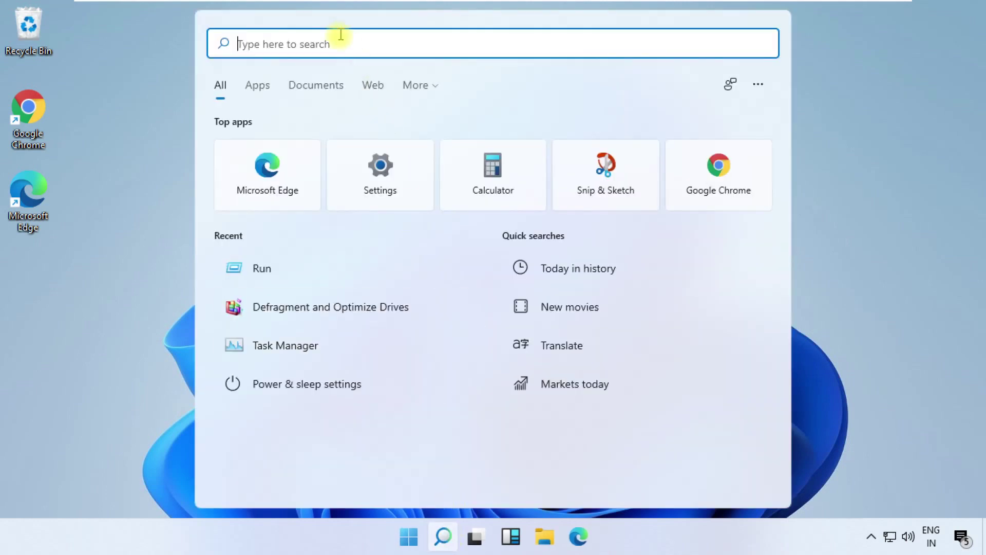
- Launch Registry Editor with regedit from Run, approving the UAC prompt
type("run")
key("Return")
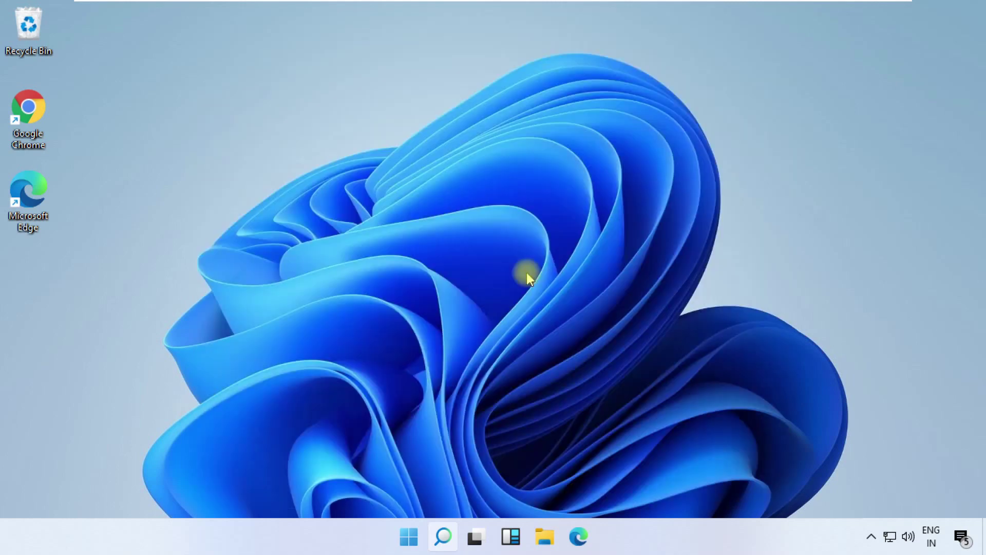
type("regedit")
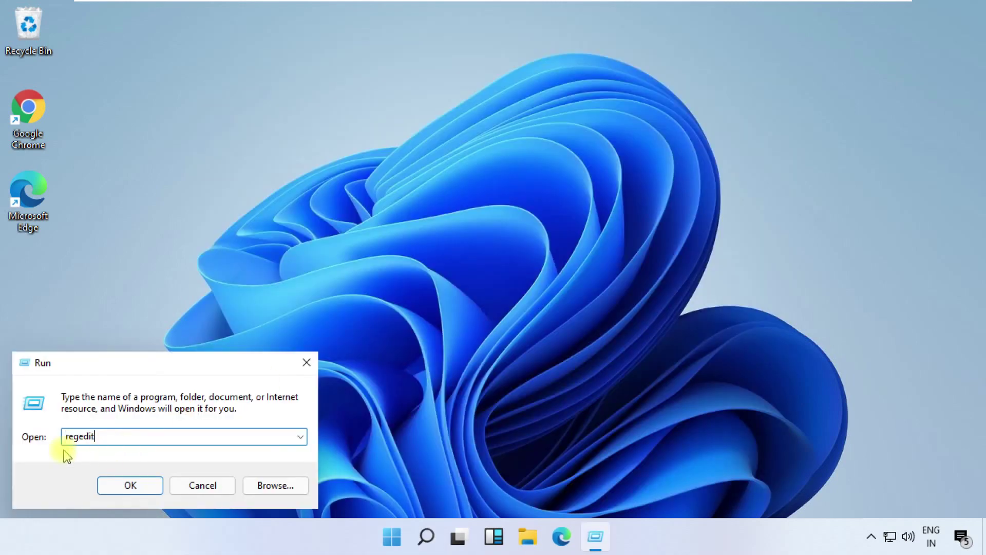
left_click(119, 485)
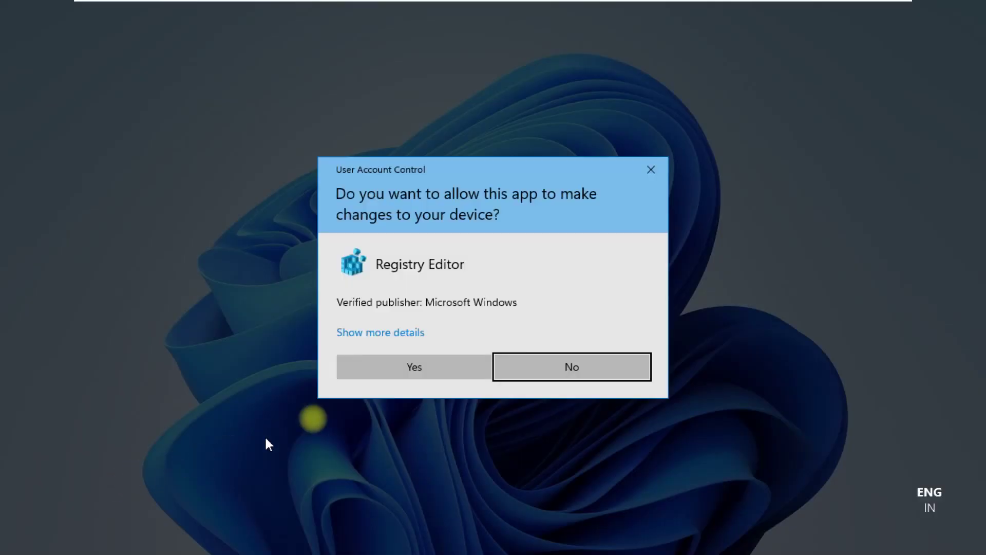
left_click(411, 372)
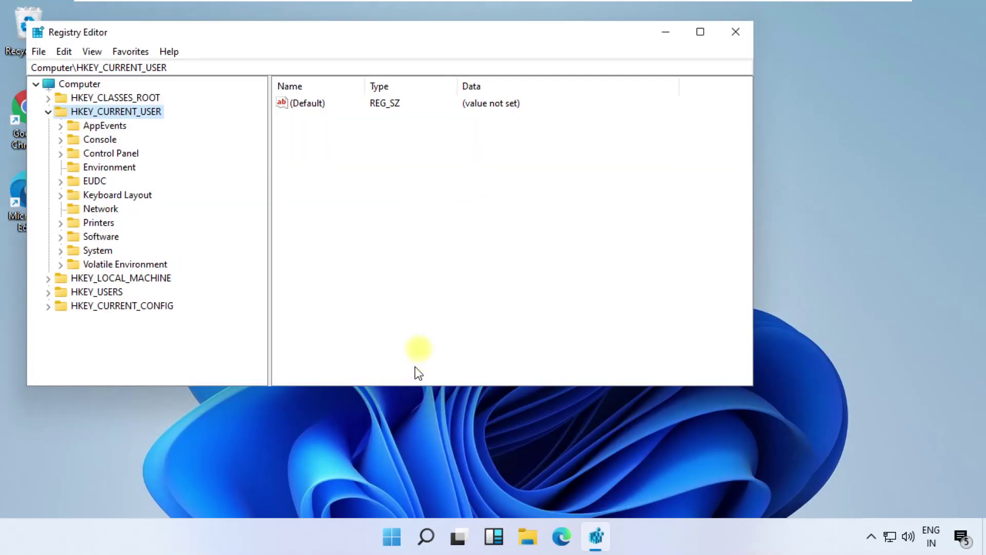
left_click_drag(383, 36, 537, 49)
- Navigate to the HKEY_CURRENT_USER\Control Panel\Mouse key
left_click(202, 125)
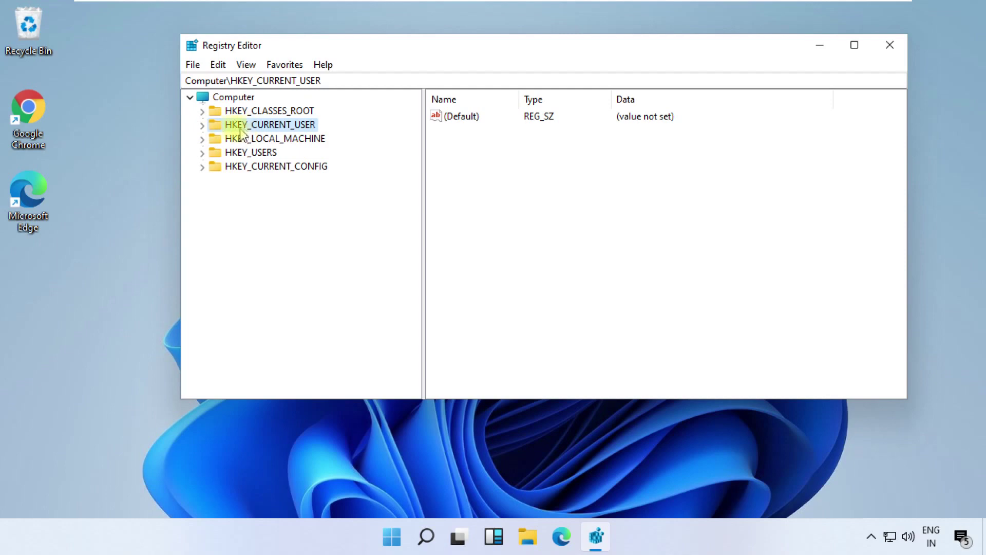
left_click(202, 125)
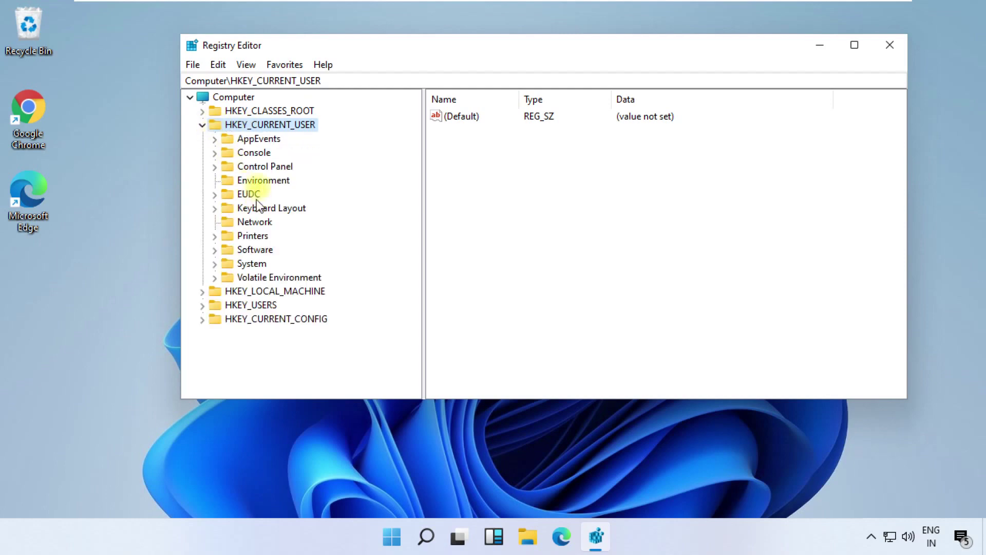
left_click(260, 168)
left_click(216, 168)
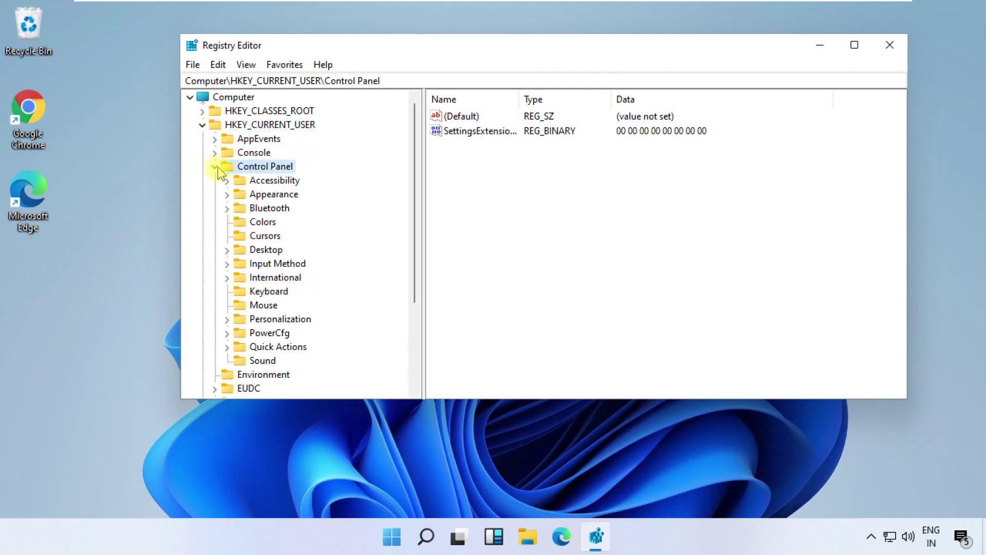
left_click(264, 307)
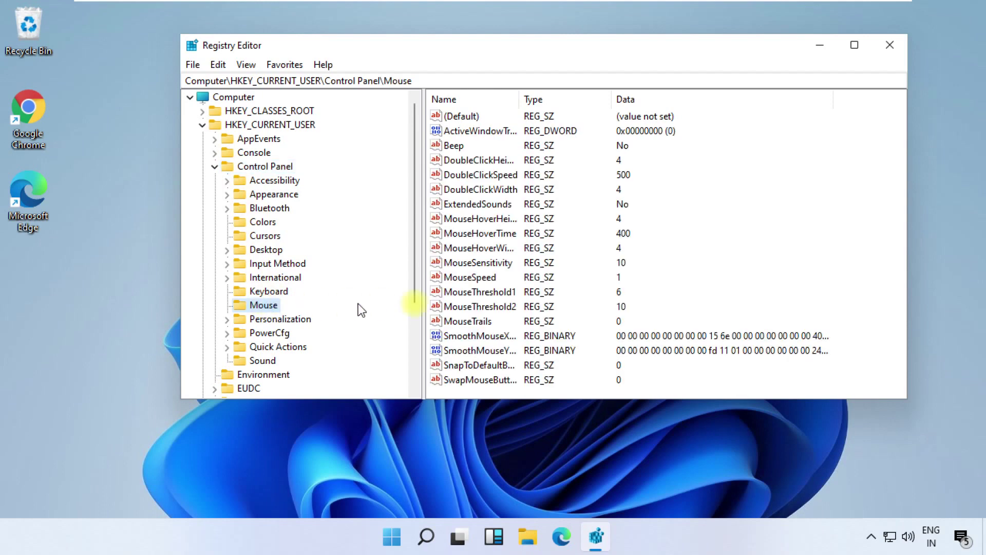
- Set MouseHoverTime to 10, then select the Desktop key
left_click(493, 233)
right_click(492, 234)
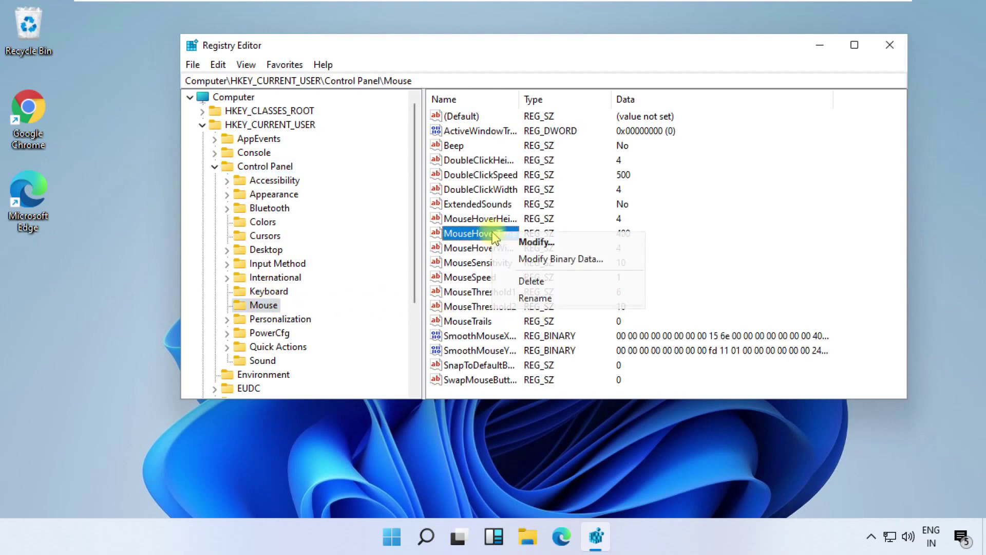
left_click(508, 243)
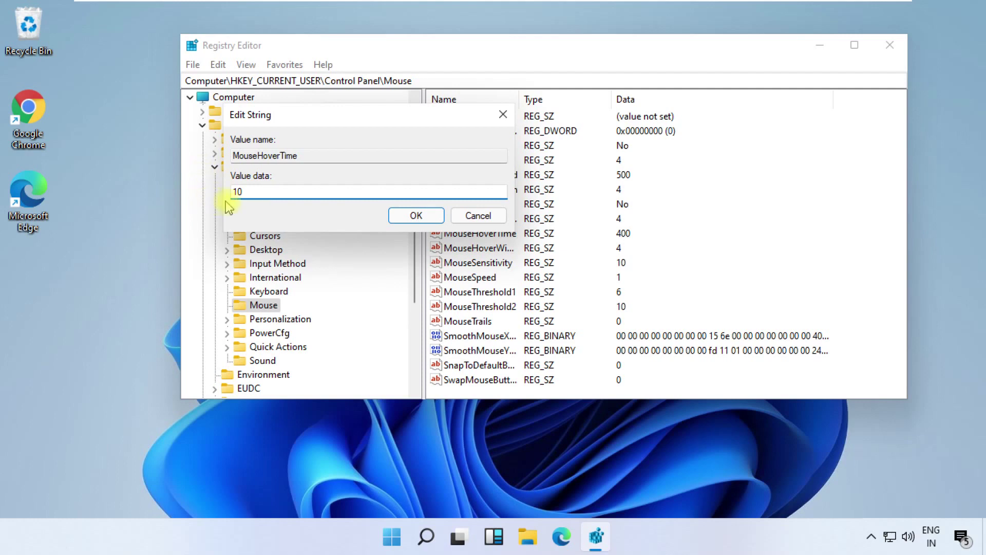
left_click(406, 215)
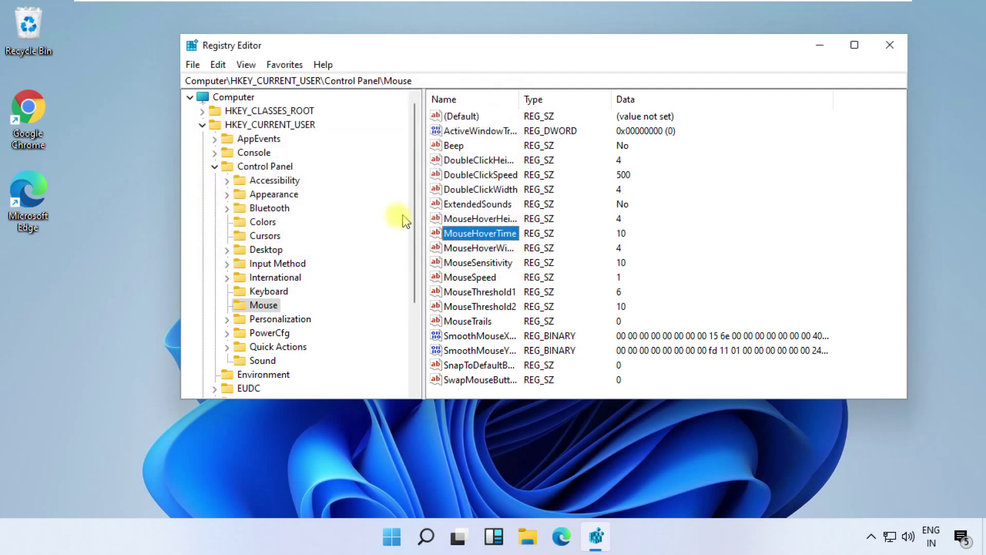
left_click(265, 250)
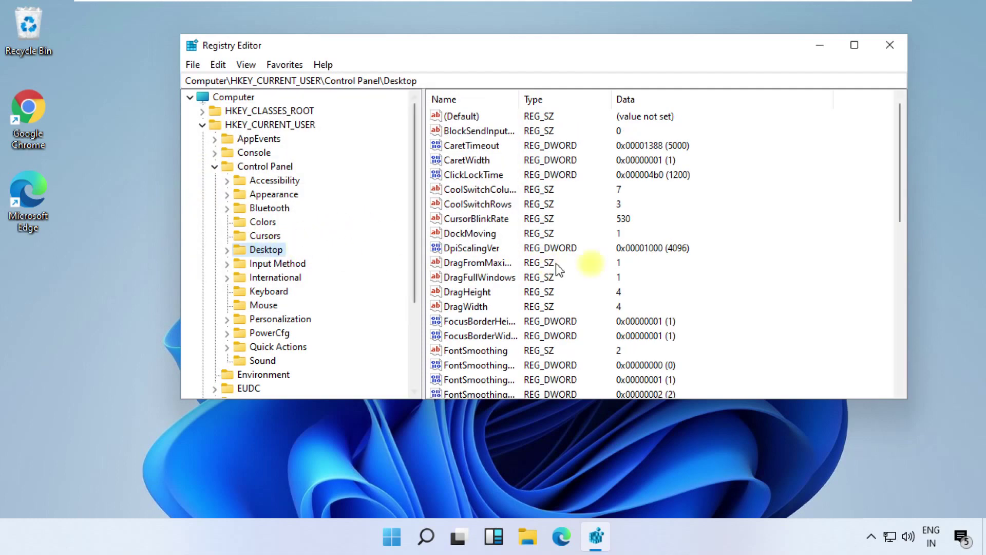
- Change MenuShowDelay under Control Panel\Desktop to 10 and close Registry Editor
scroll(601, 262, "down", 2)
scroll(598, 262, "down", 2)
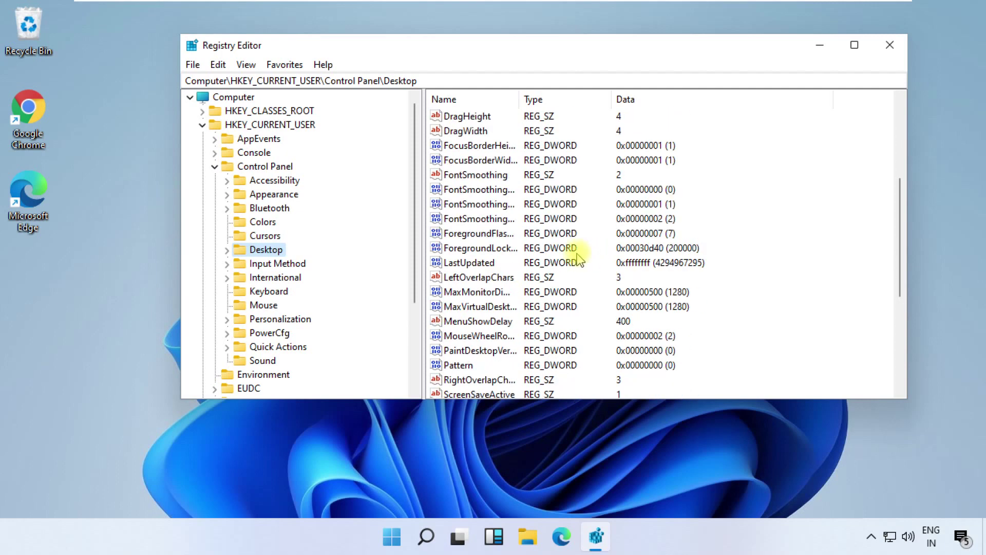
scroll(581, 260, "down", 1)
scroll(578, 257, "down", 1)
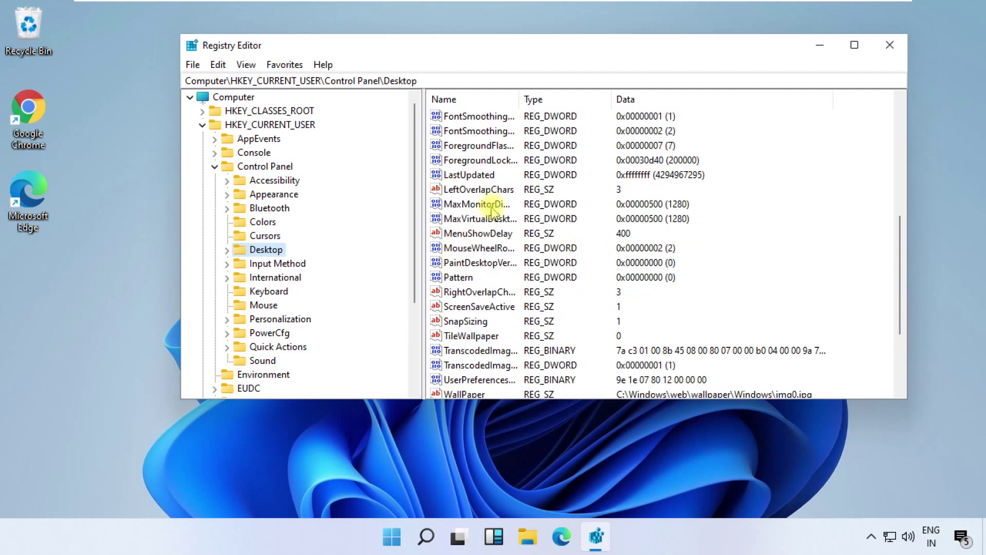
left_click(473, 235)
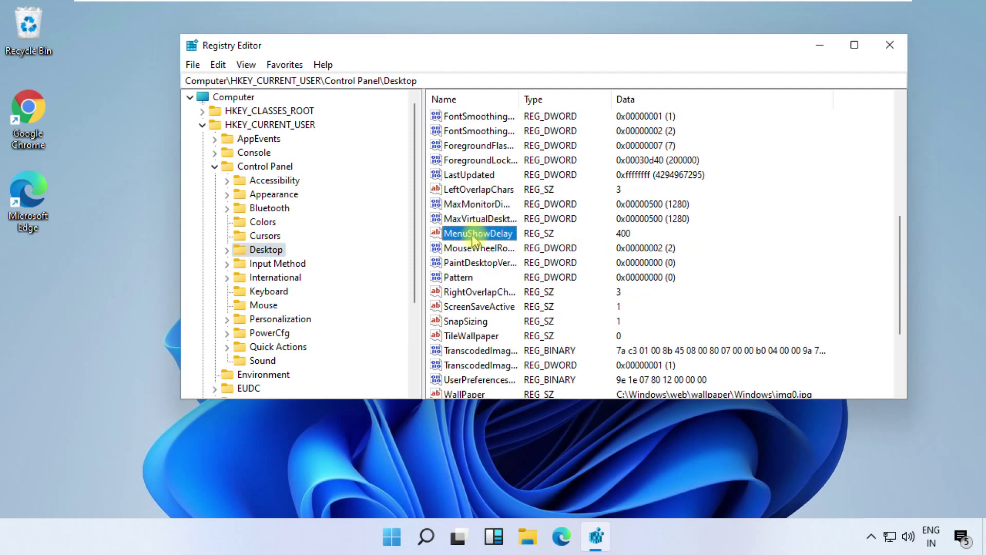
right_click(477, 232)
left_click(520, 243)
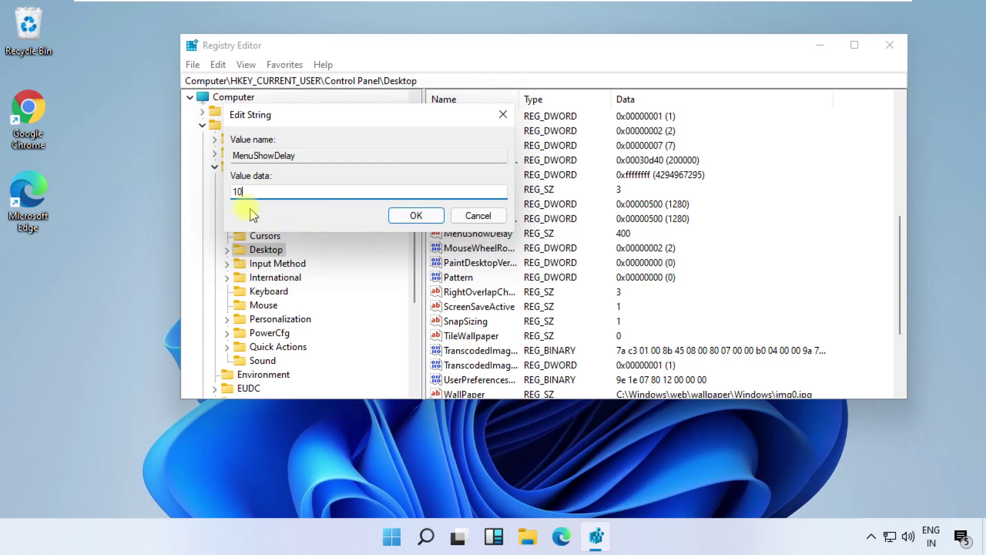
left_click(416, 216)
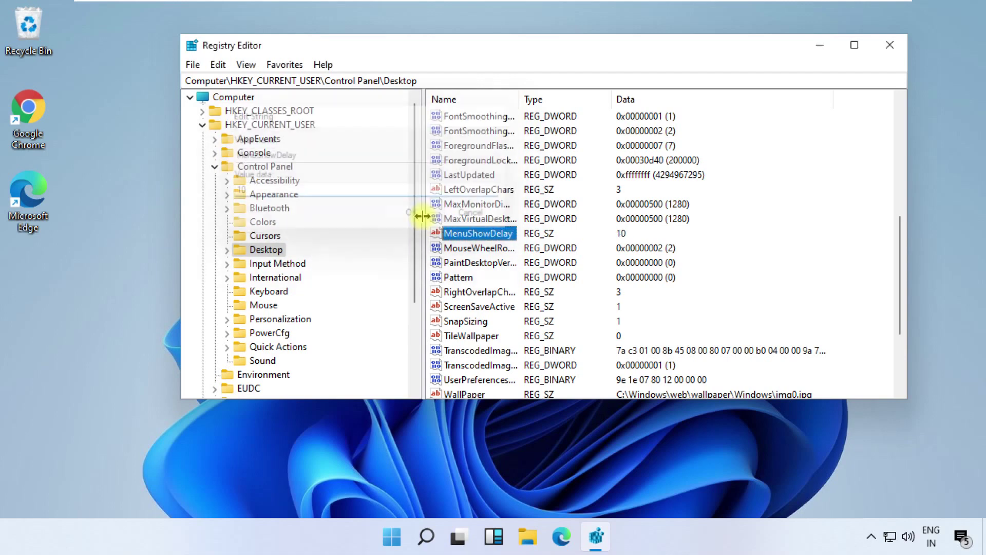
left_click(896, 43)
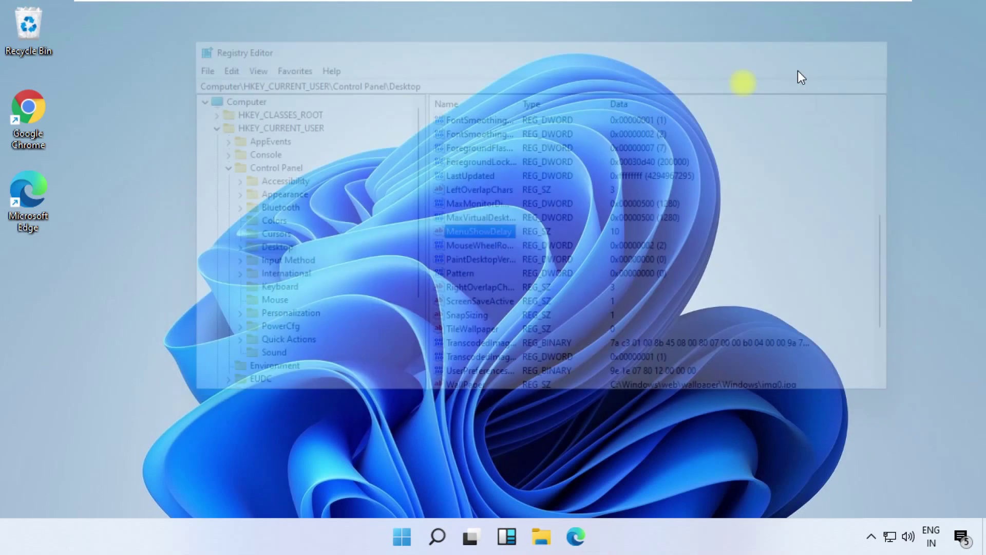
key("super+s")
- Open Control Panel from search and set View by to Large icons
type("control")
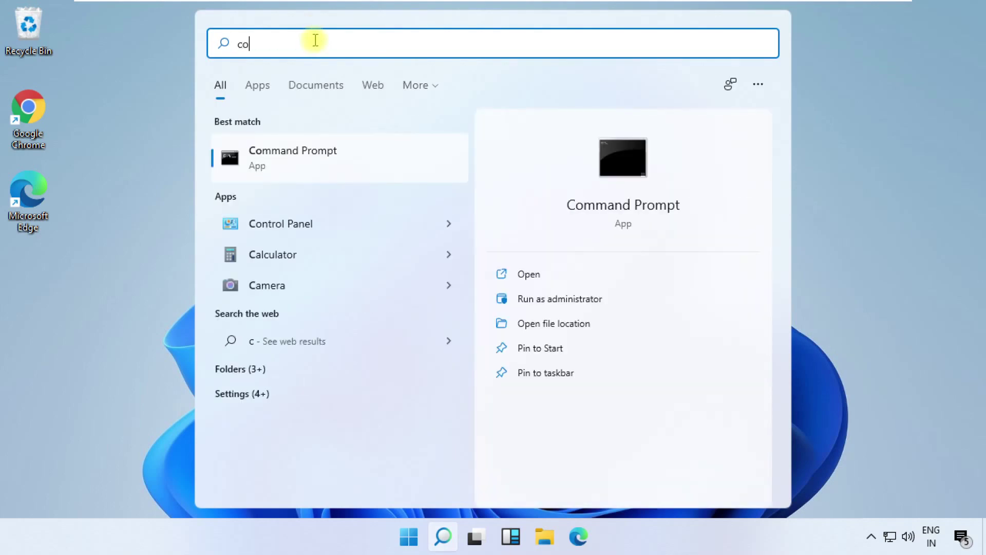
left_click(529, 274)
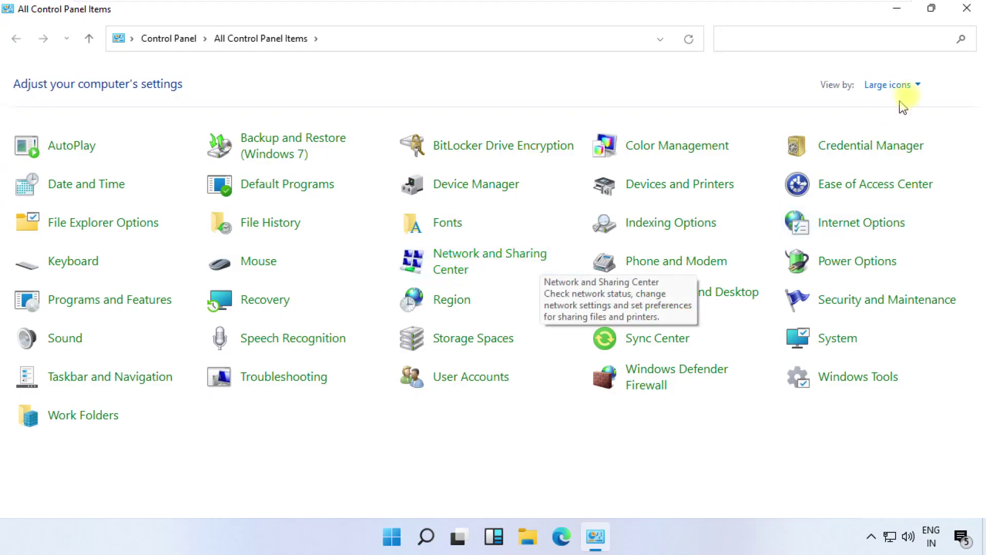
left_click(894, 85)
left_click(903, 104)
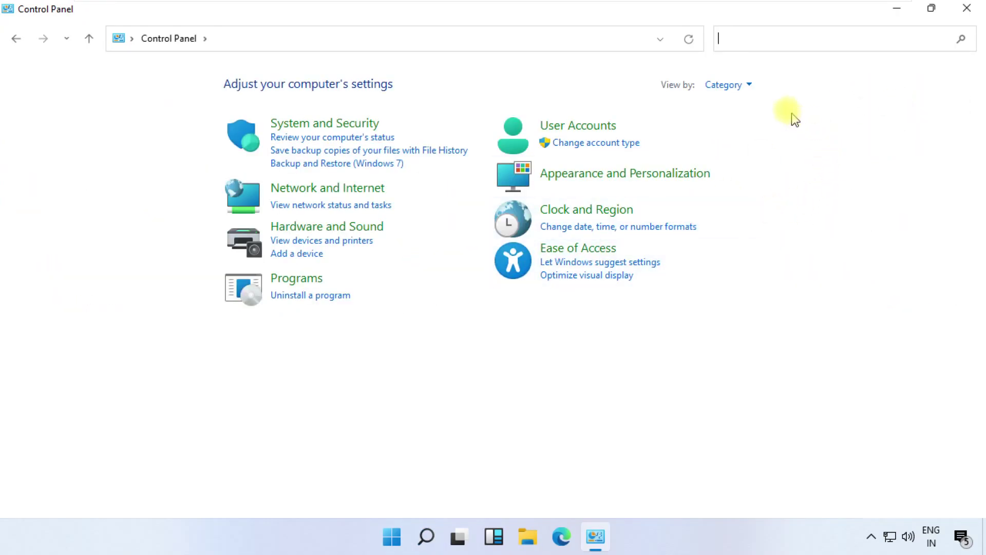
left_click(751, 89)
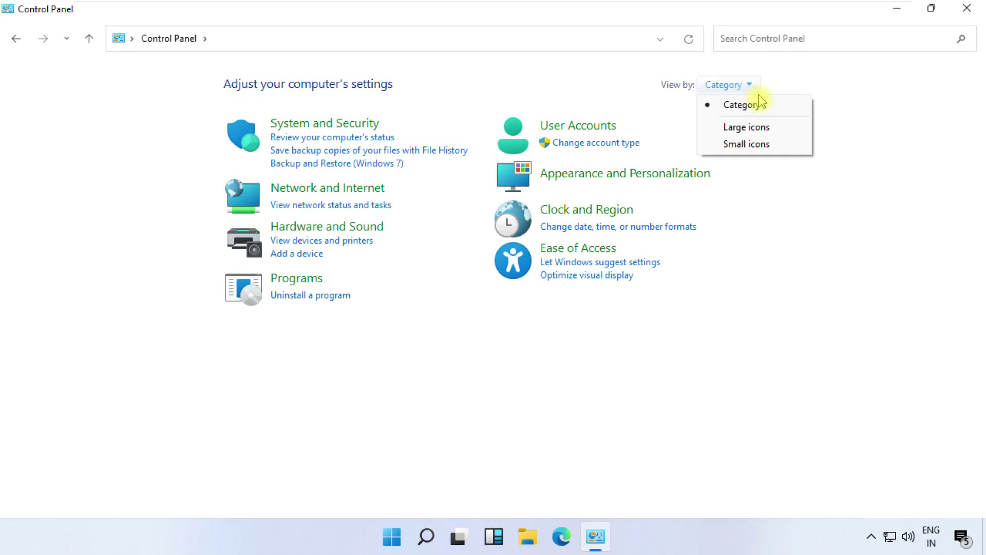
left_click(760, 126)
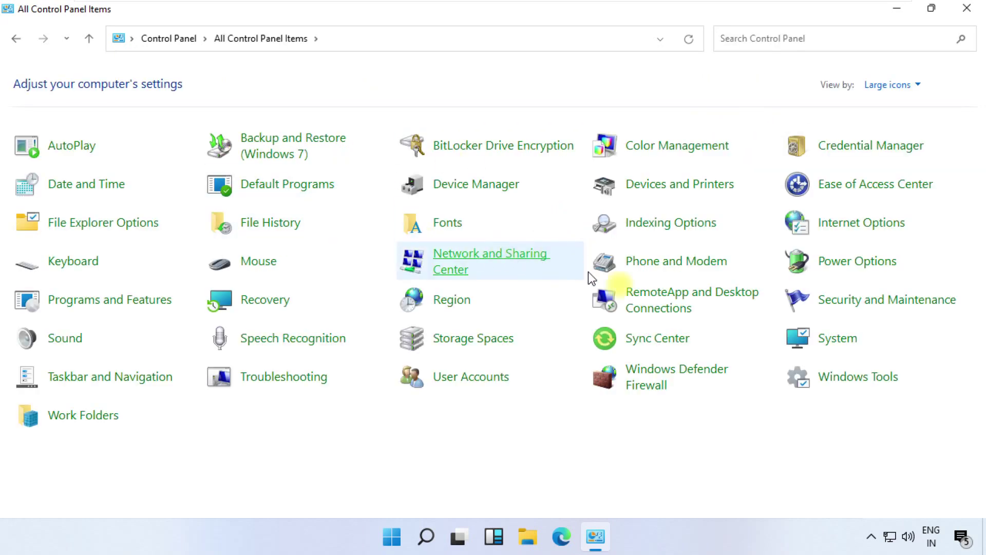
left_click(832, 340)
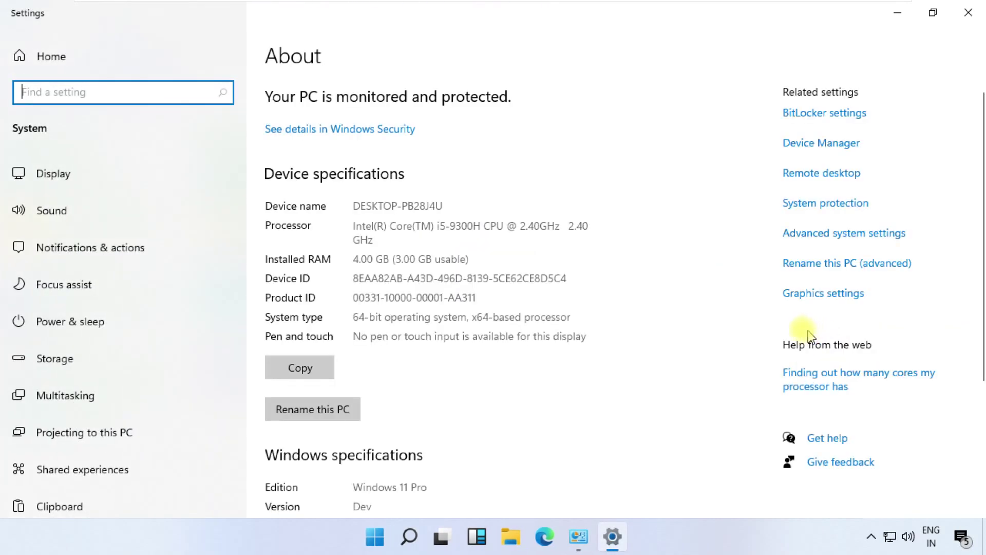
- From the About page, open Advanced system settings and then the Performance settings
scroll(535, 312, "down", 5)
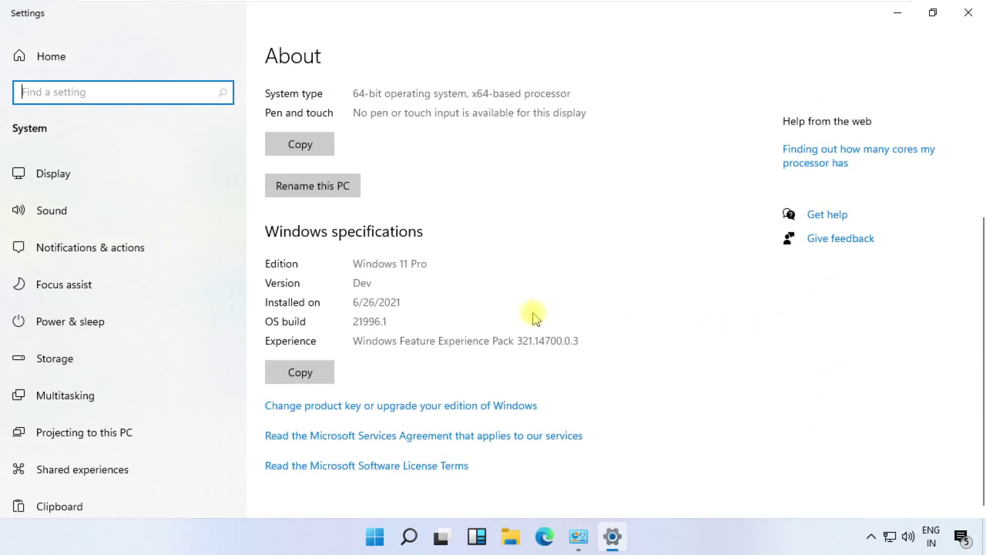
scroll(535, 317, "up", 5)
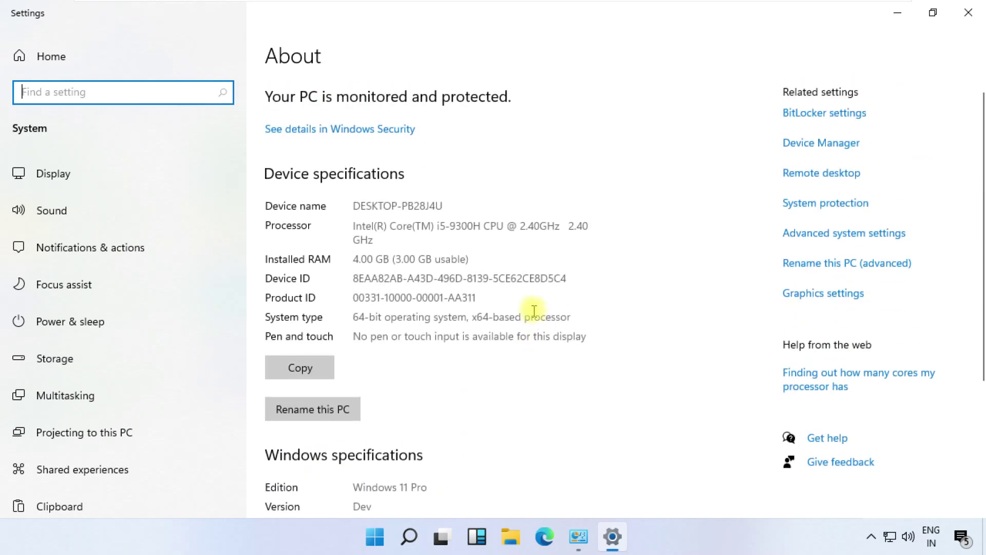
left_click(809, 235)
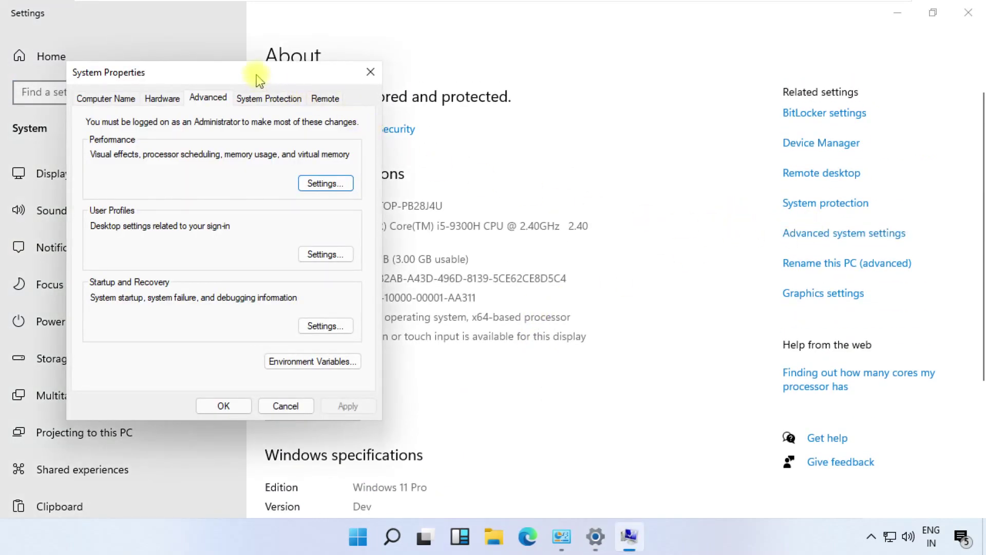
left_click_drag(257, 78, 452, 73)
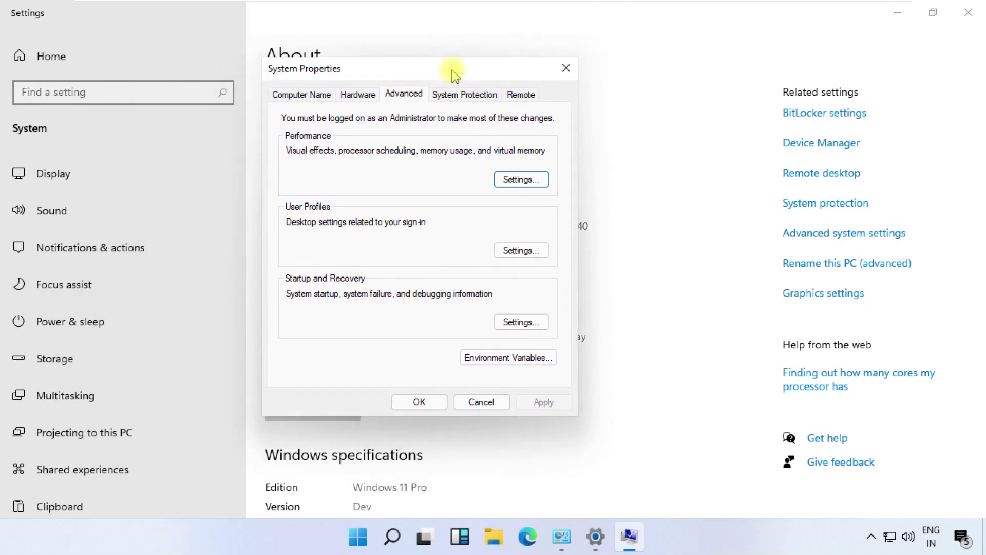
left_click(512, 182)
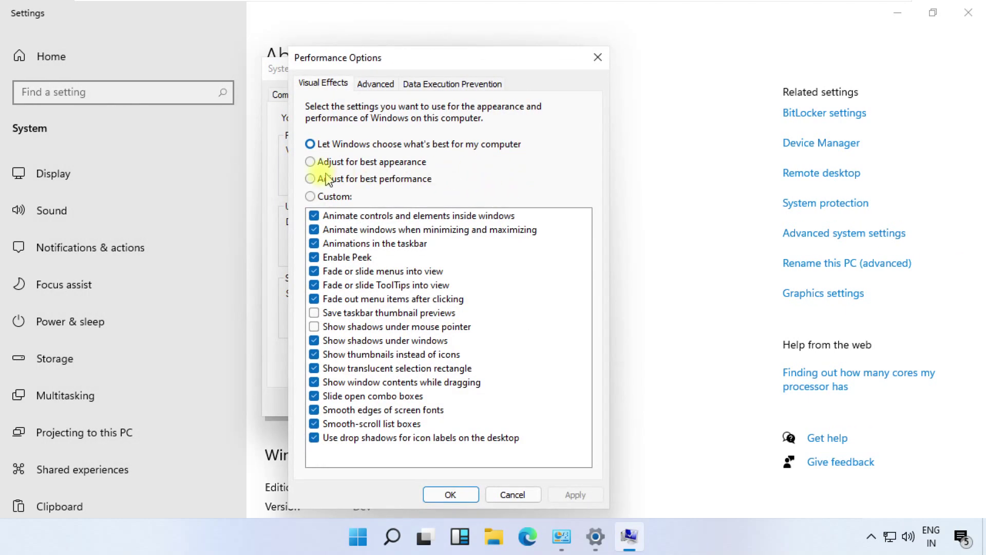
- Apply 'Adjust for best performance', confirm the dialogs, and close Settings and Control Panel
left_click(312, 179)
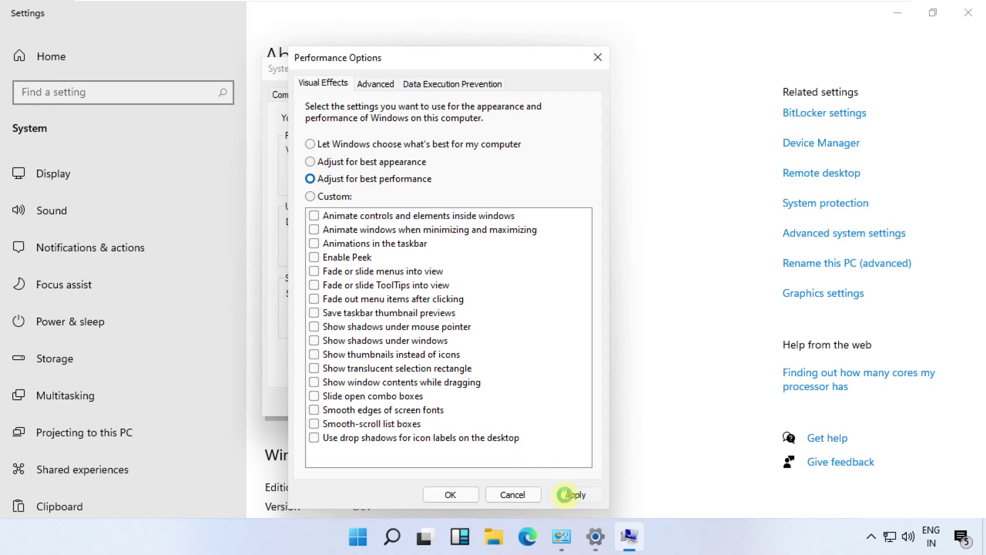
left_click(565, 495)
left_click(461, 495)
left_click(440, 401)
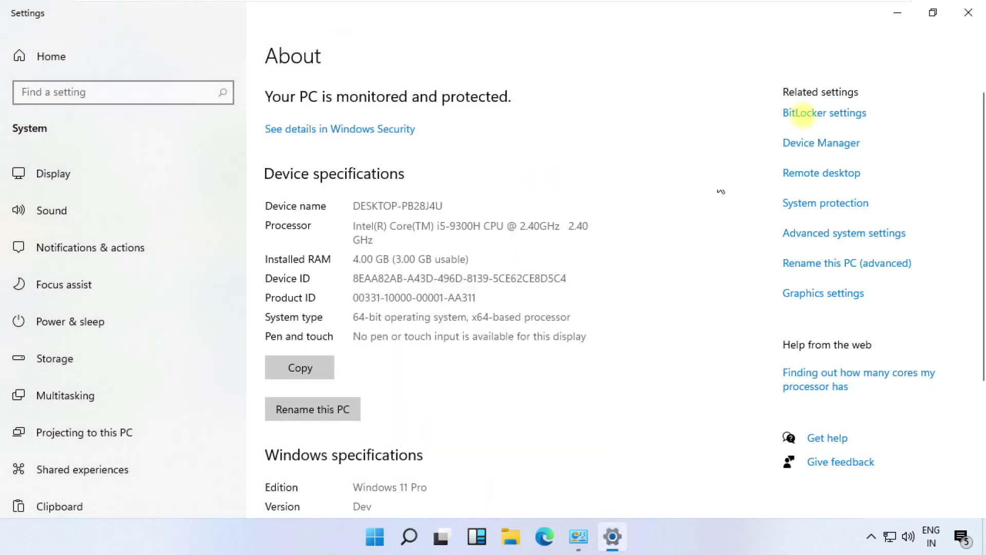
left_click(968, 13)
left_click(956, 10)
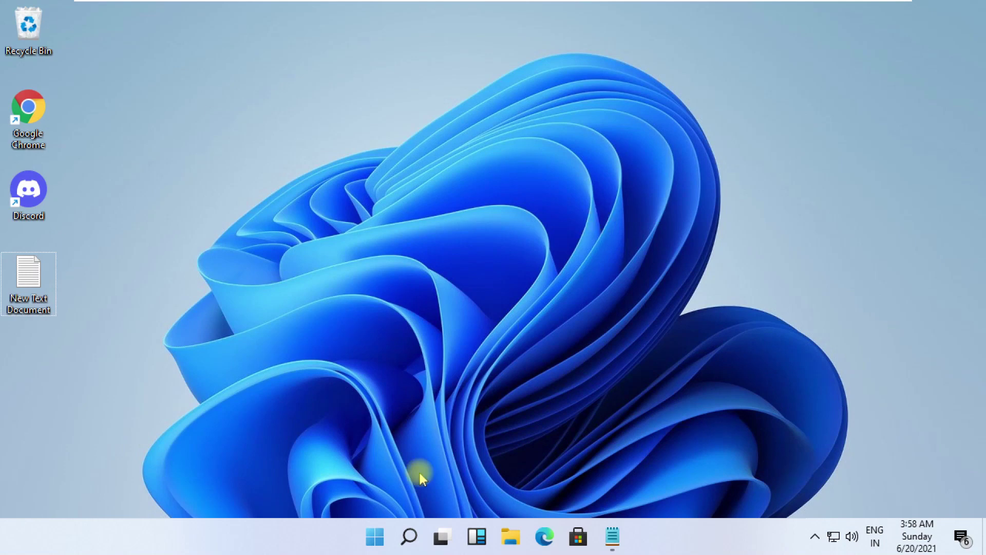
left_click(409, 536)
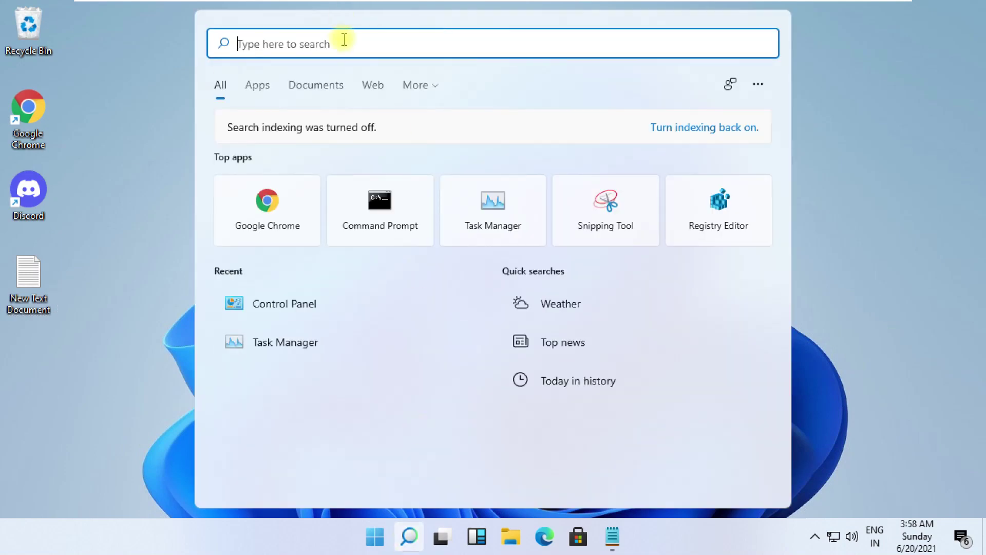
- Launch Command Prompt as administrator from a 'cmd' search, approving UAC
type("cmd")
right_click(300, 202)
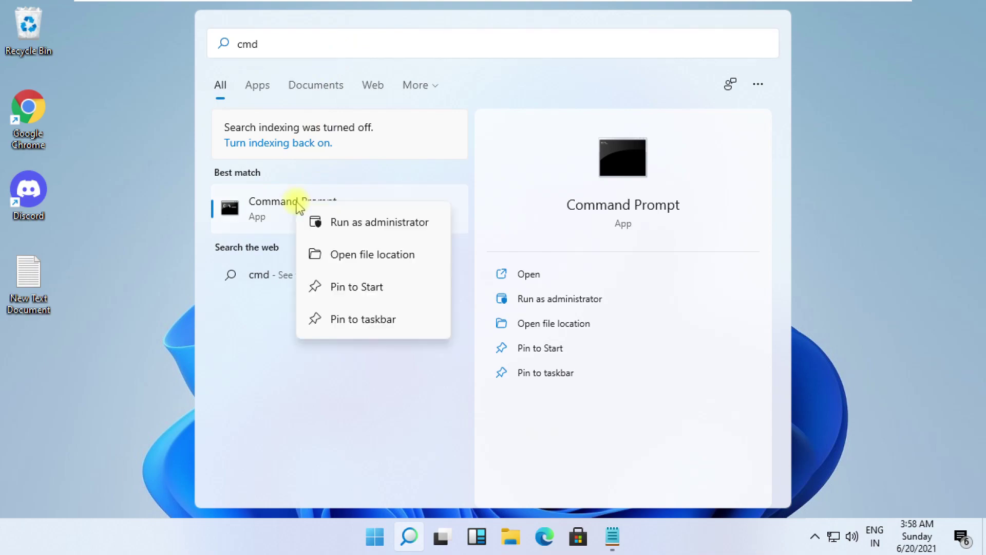
left_click(375, 225)
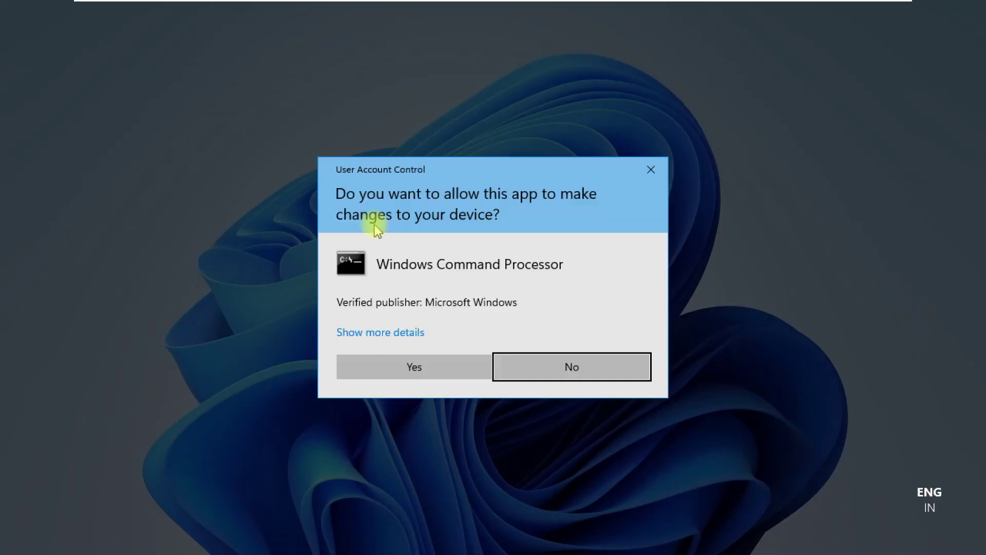
left_click(419, 369)
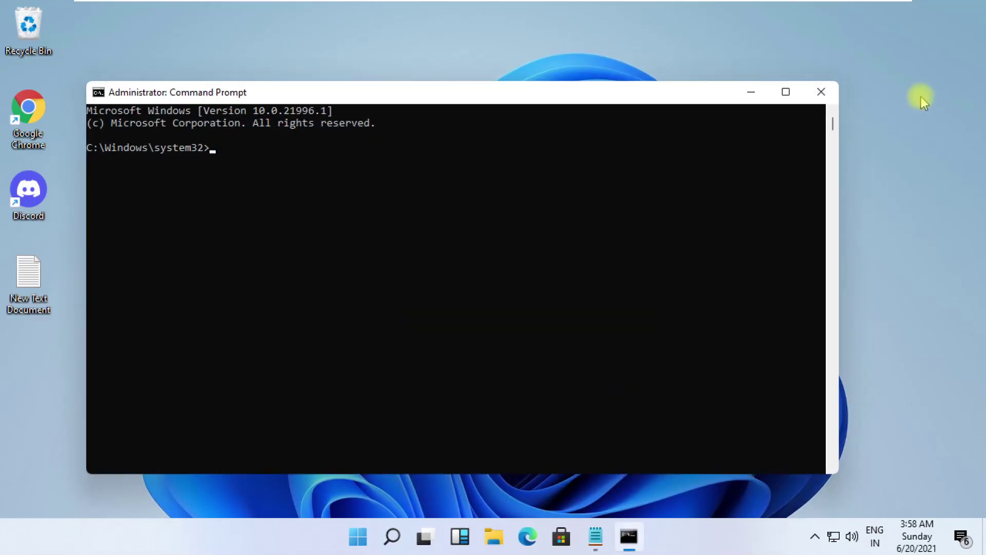
- Maximize the console, then run cls and prompt
left_click(787, 93)
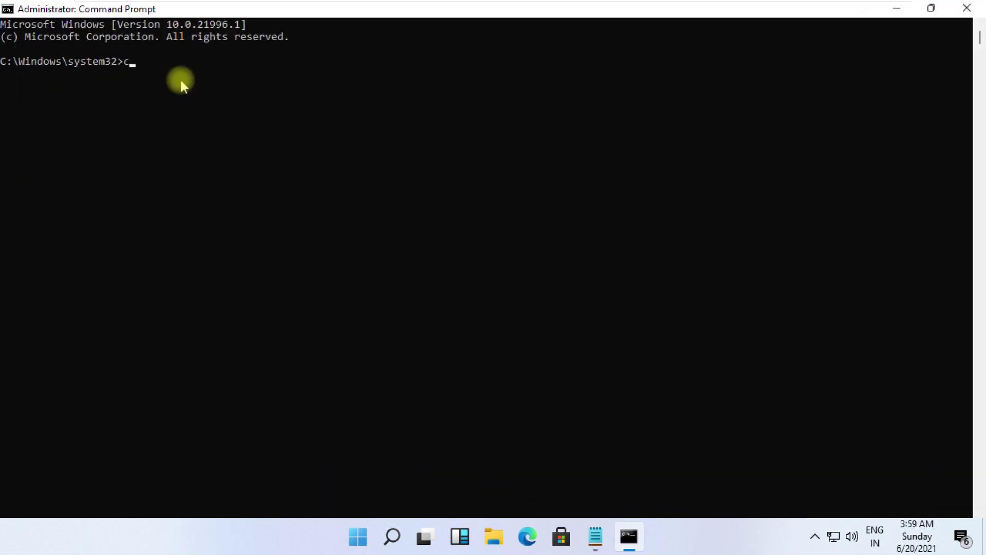
type("cls")
key("Return")
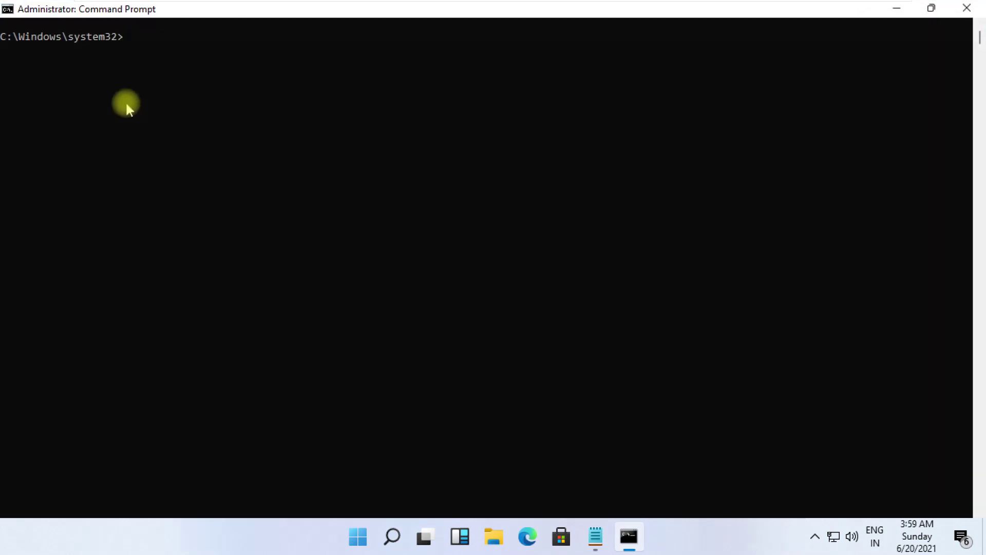
type("prompt")
key("Return")
- Run sfc /scanfile and sfc /verifyfile on ieframe.dll
type("sfc /scanfile=c:\\windows\\system32\\ieframe.dll")
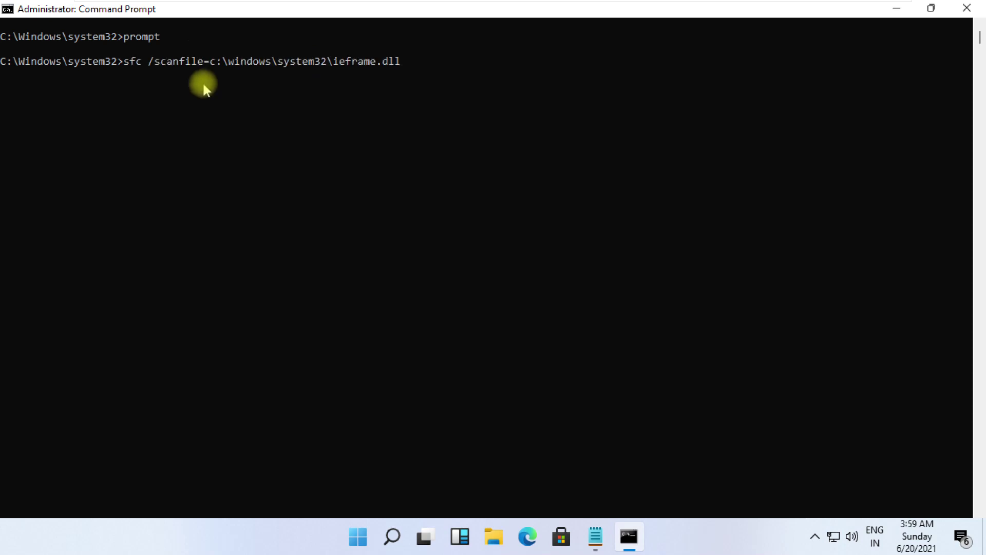
key("Return")
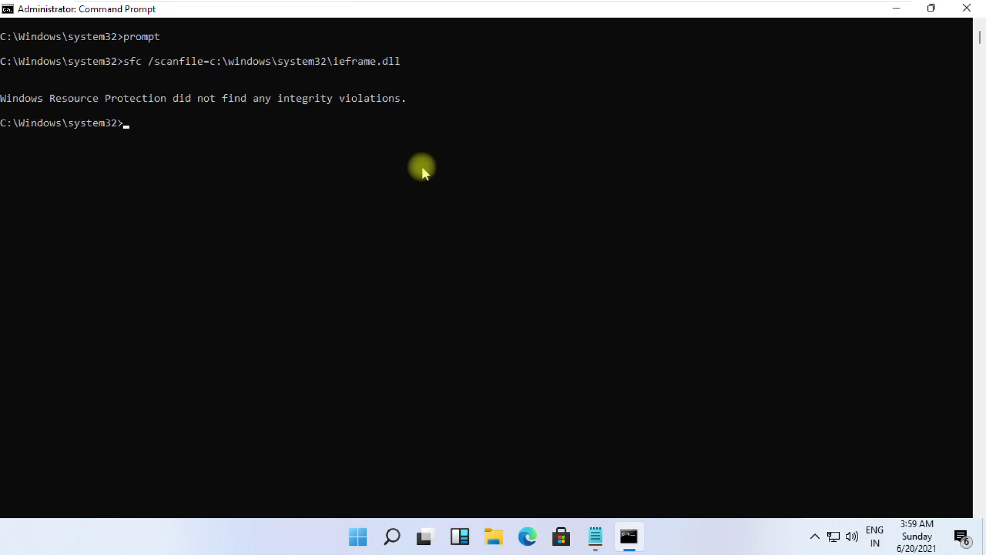
type("sfc /verifyfile=c:\\windows\\system32\\ieframe.dll")
key("Return")
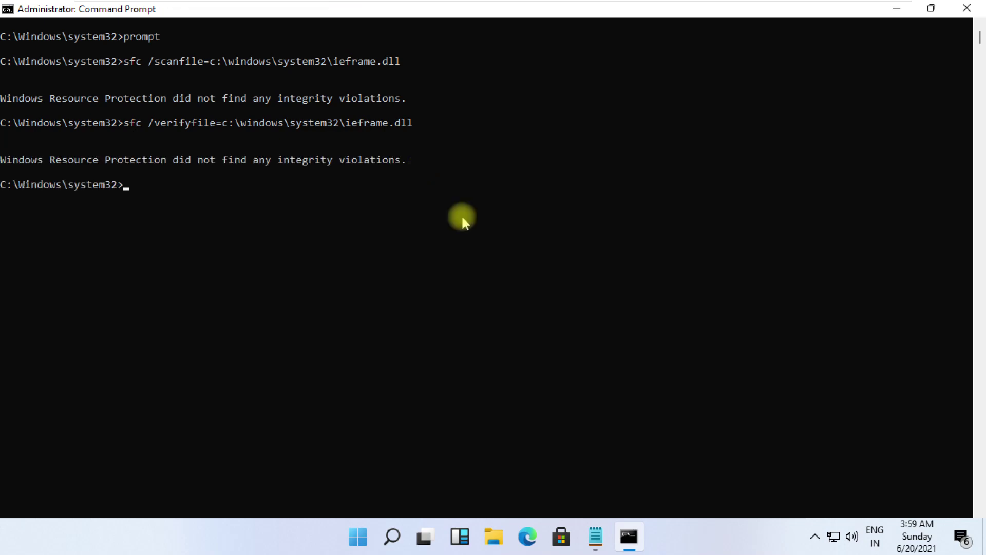
- List file associations with assoc, run chkdsk, and paste sfc /scannow
type("assoc")
key("Return")
scroll(461, 215, "down", 1)
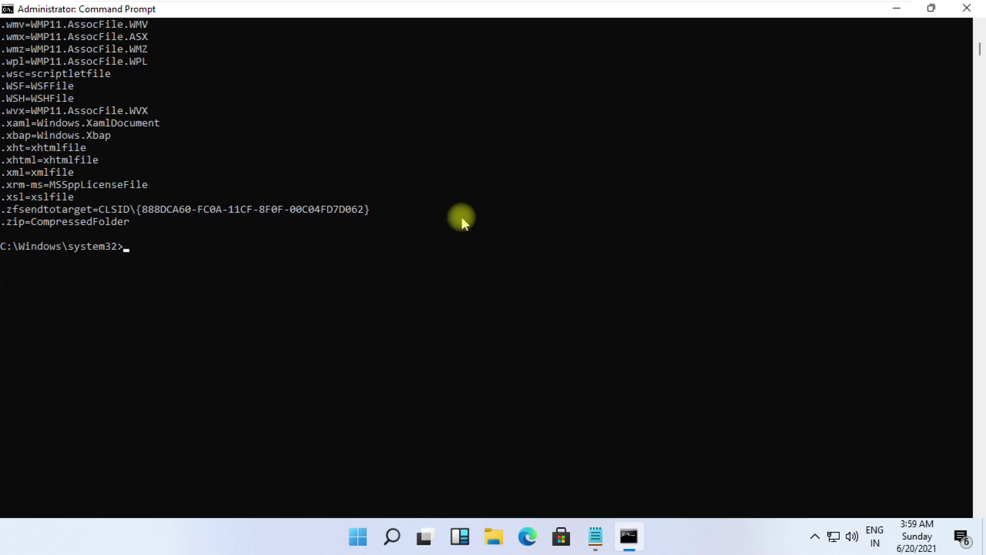
right_click(511, 260)
key("Return")
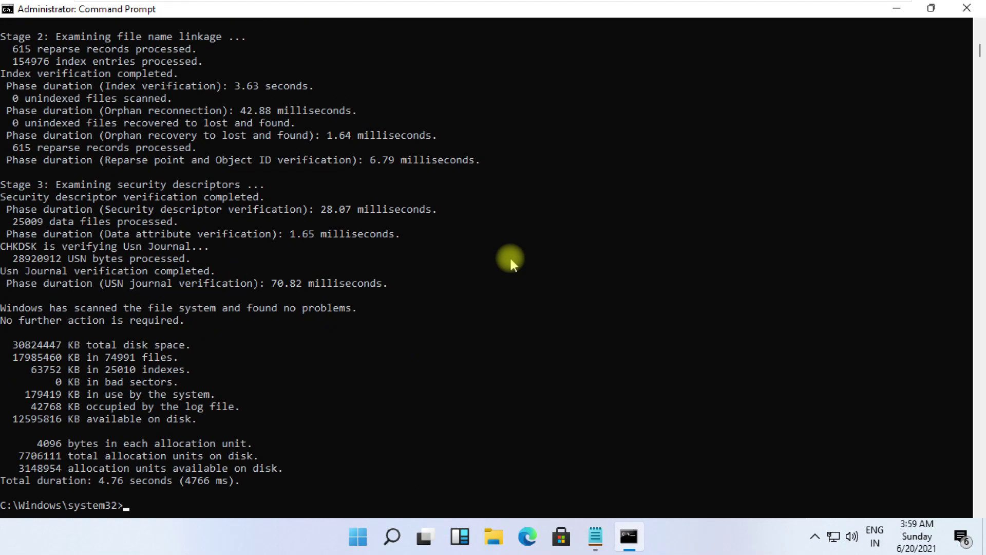
right_click(211, 264)
- Run sfc /scannow to completion, clear the console, and close Command Prompt
key("Return")
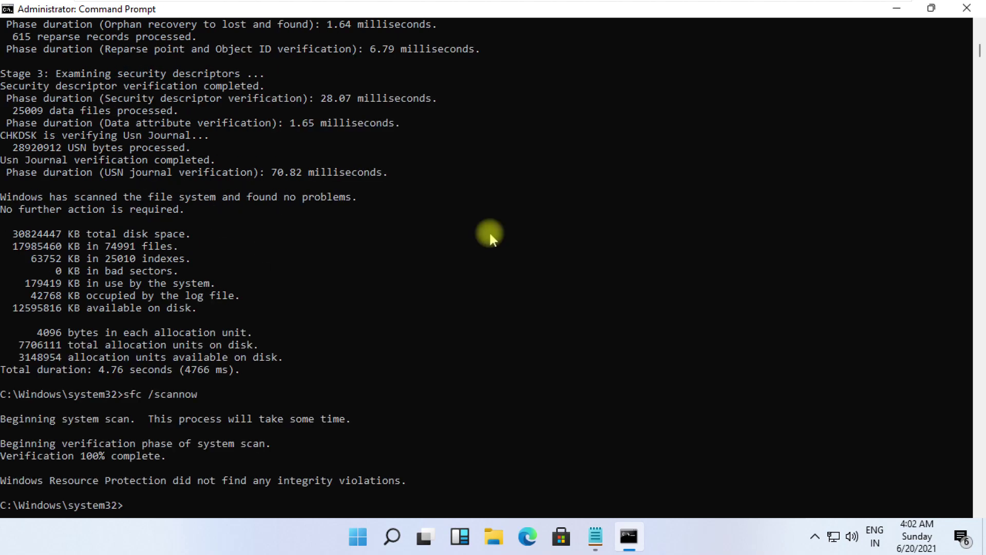
scroll(589, 237, "down", 11)
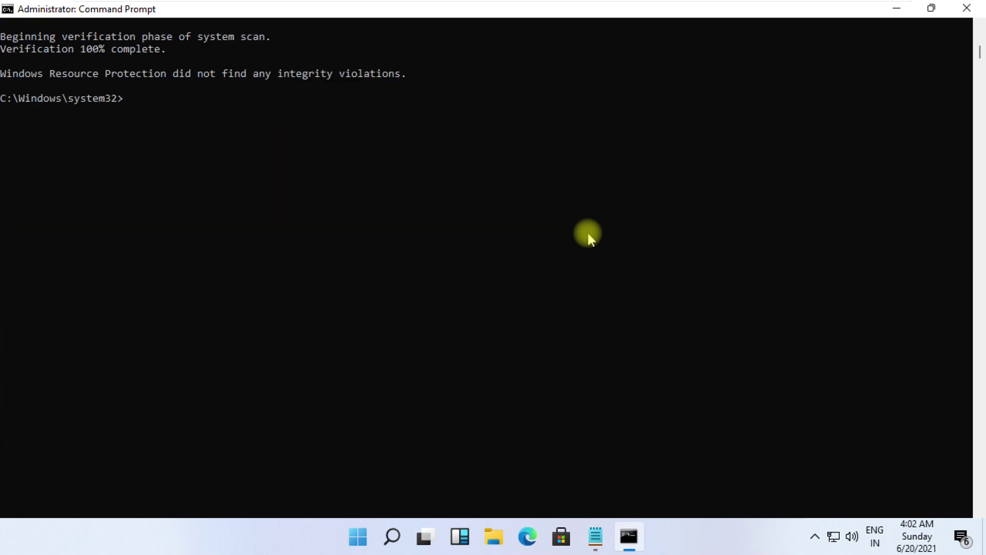
key("Return")
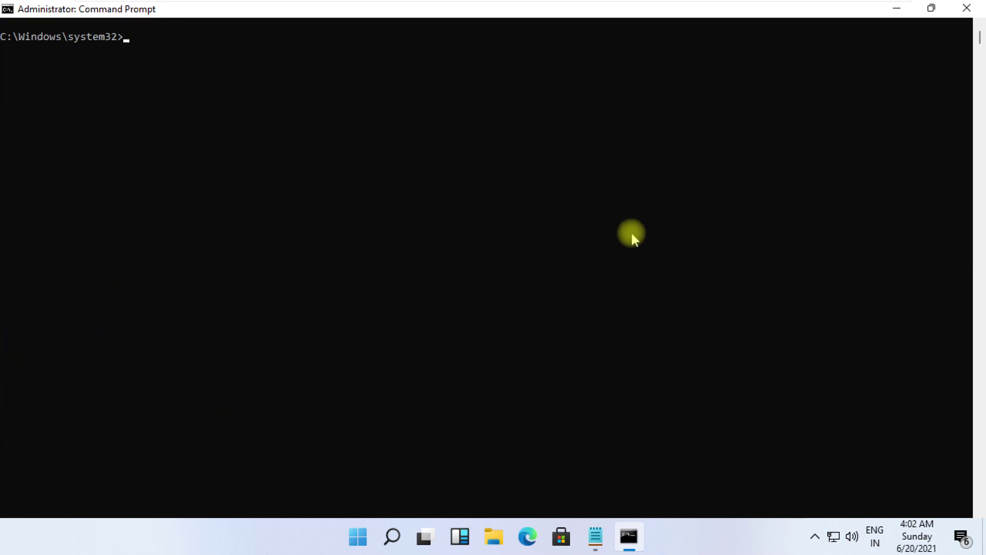
left_click(966, 8)
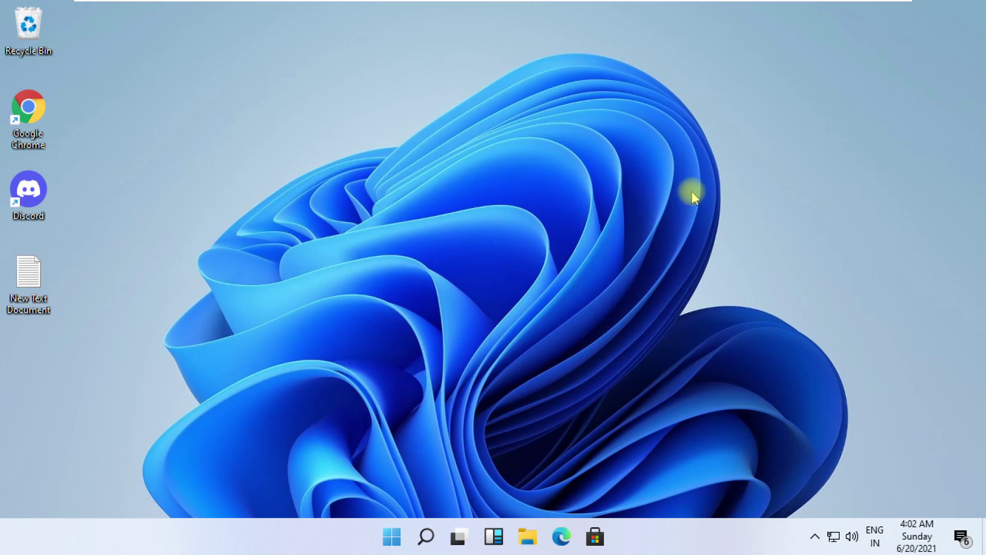